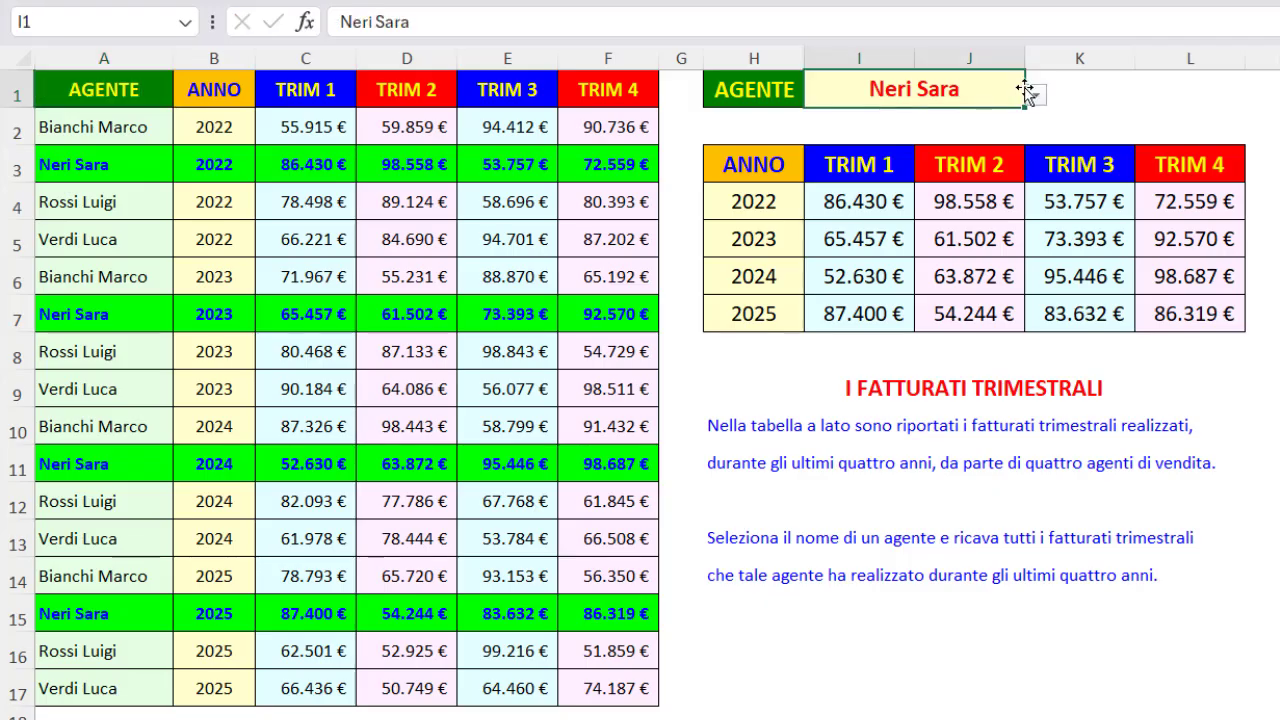
# Switch the agent selected in I1 to the third name in its list.
pyautogui.click(1036, 94)
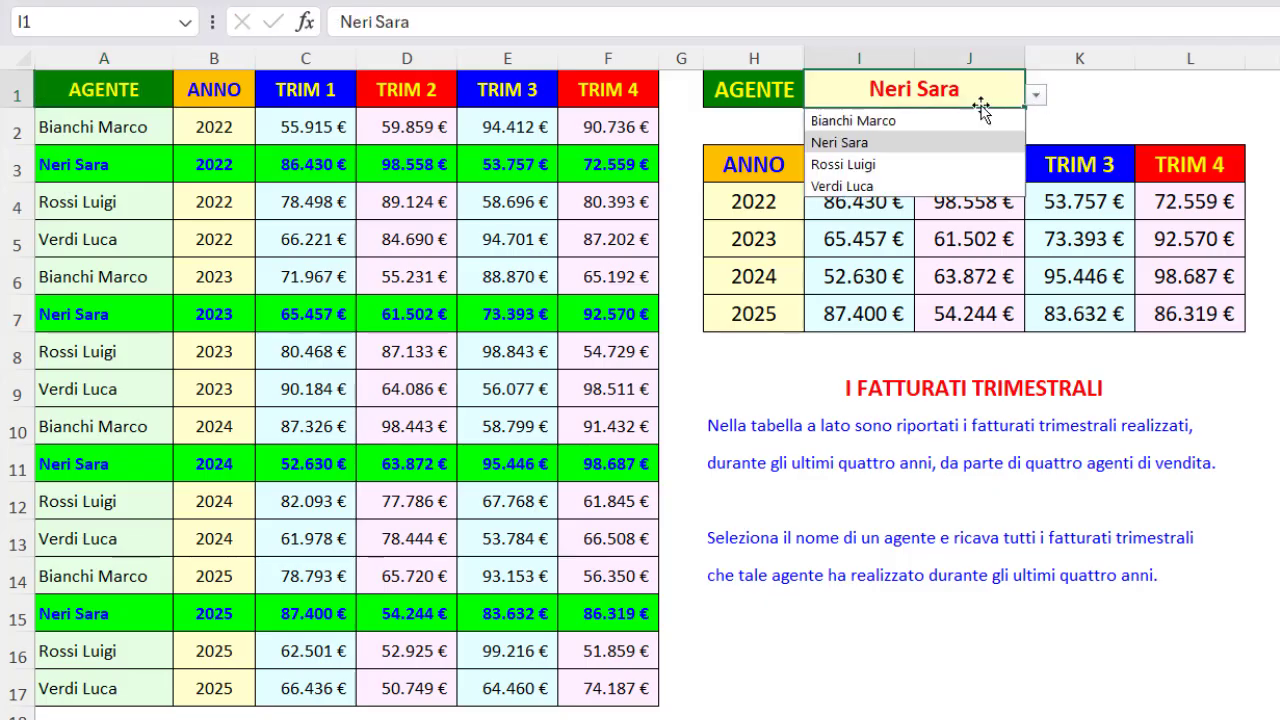
pyautogui.click(890, 165)
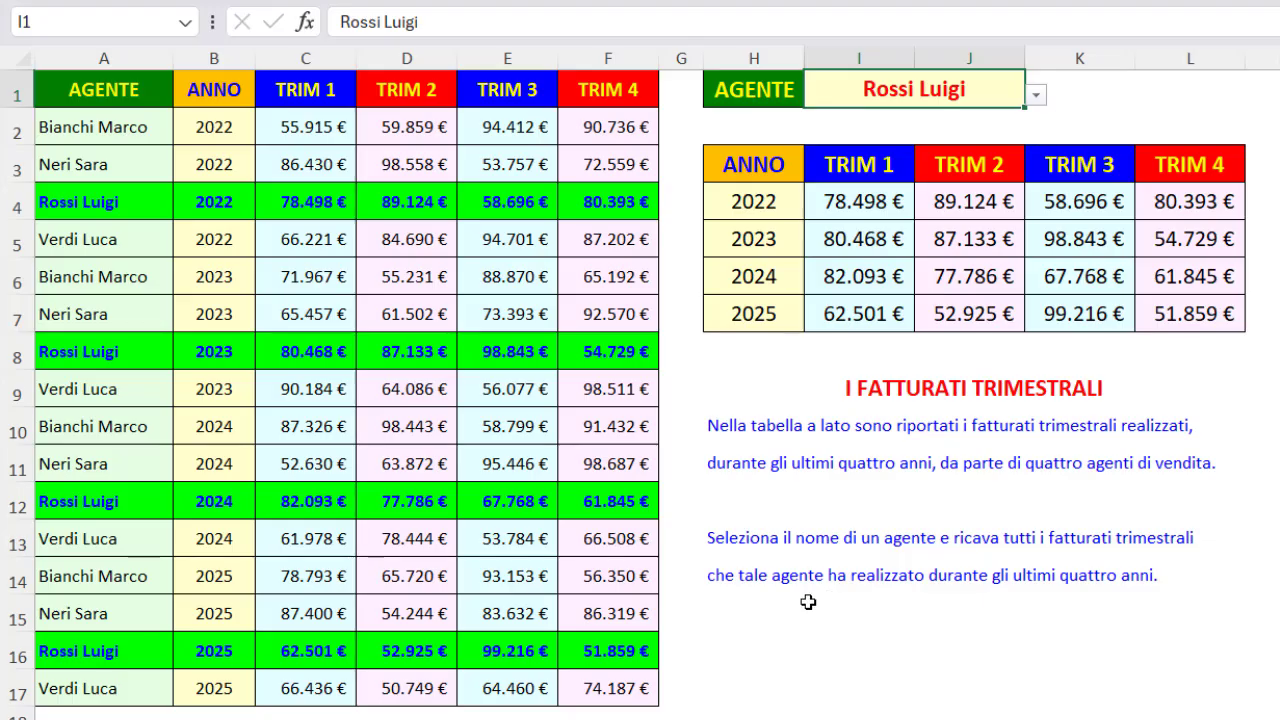
# Enter the array formula =B15:F17 in H15 to return that range's data below the explanatory text.
pyautogui.click(742, 617)
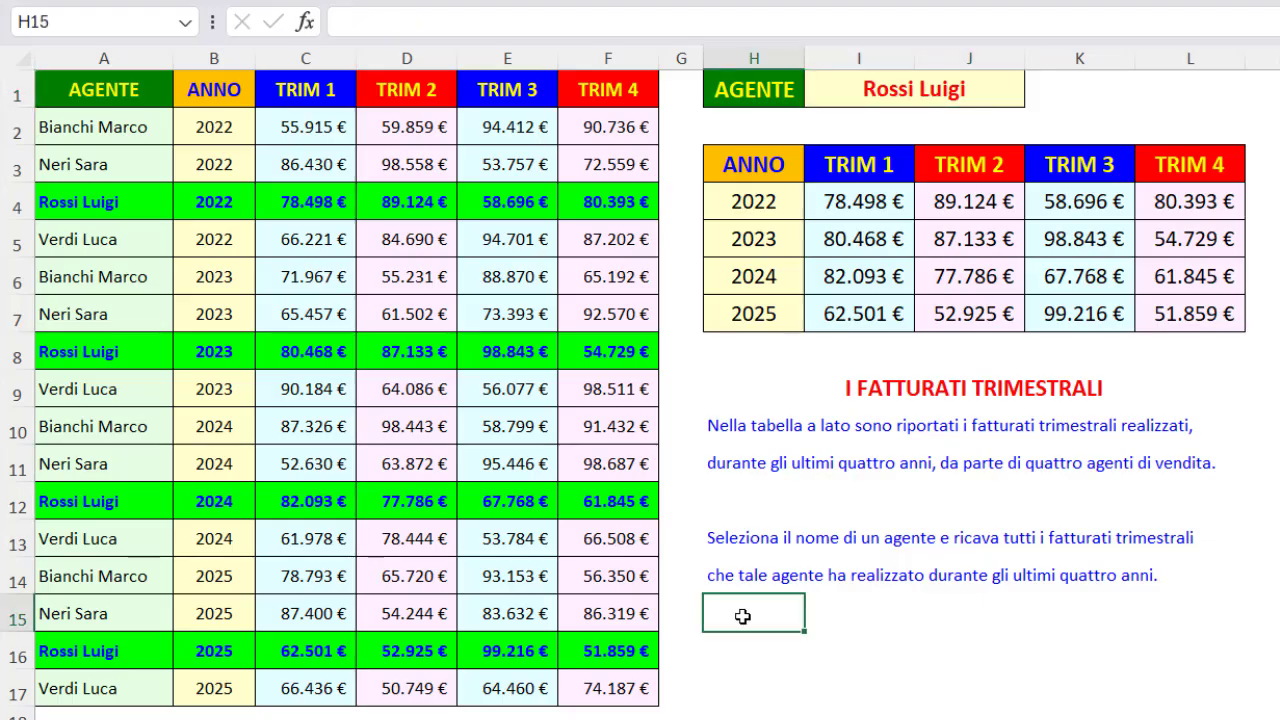
pyautogui.write('=')
pyautogui.moveTo(241, 609); pyautogui.dragTo(580, 682)
pyautogui.press('Return')
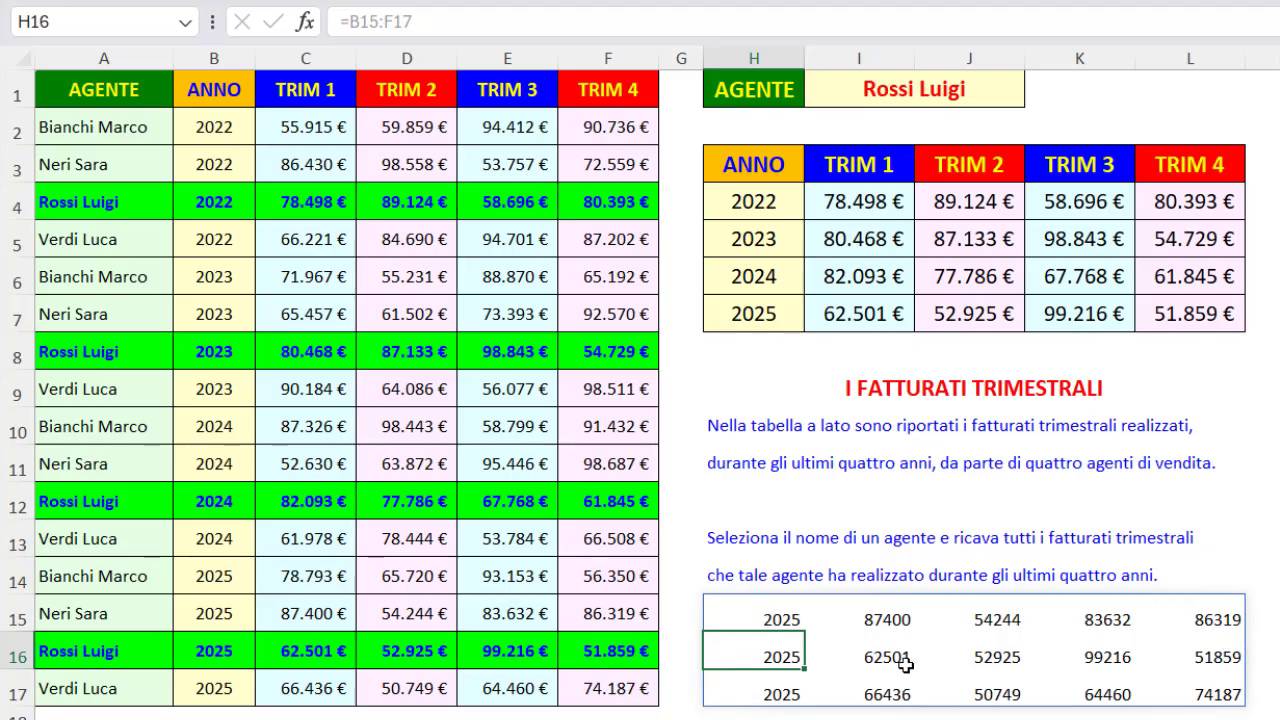
# Compare the formula shown for H15 with the formula shown for spilled cells J16, I16 and K16.
pyautogui.click(774, 620)
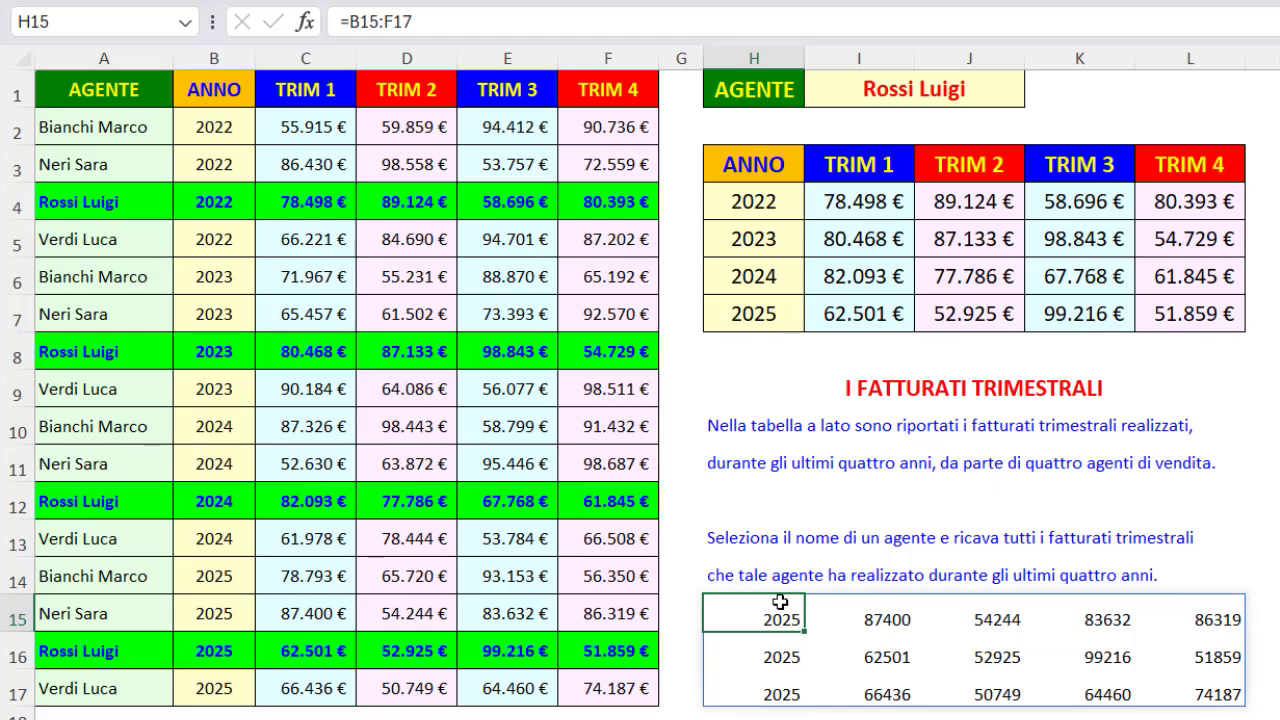
pyautogui.click(992, 656)
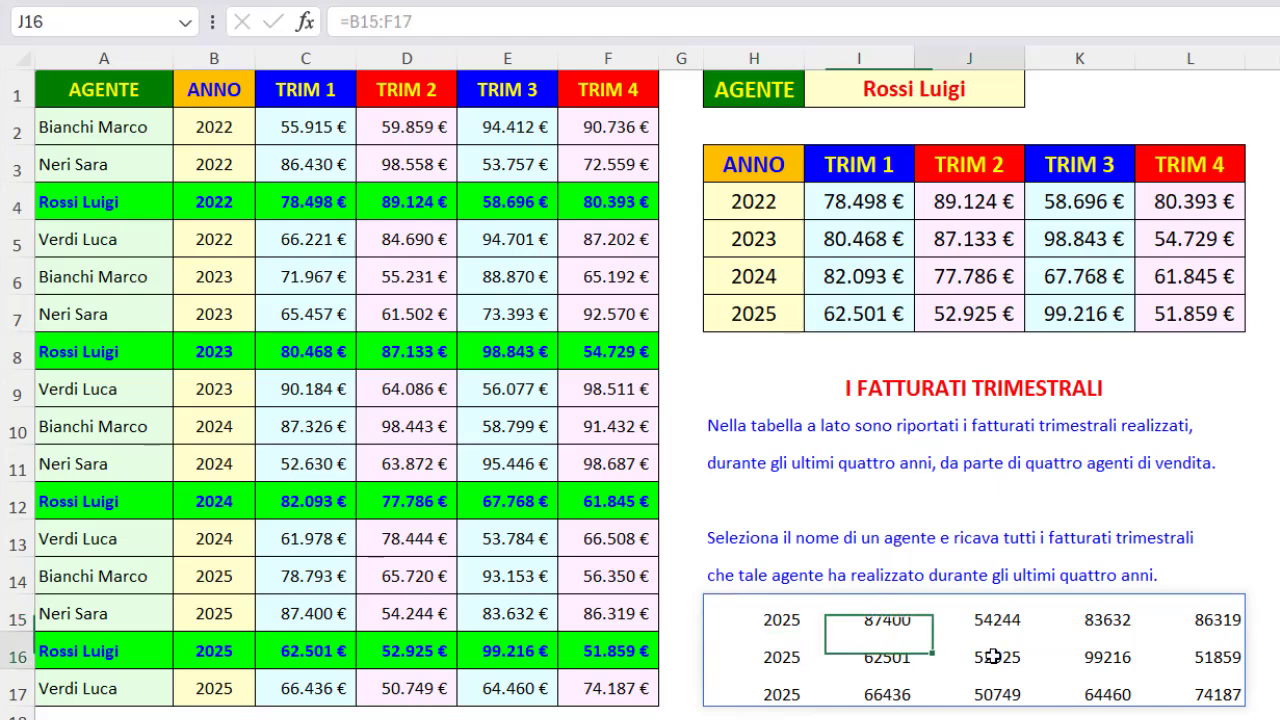
pyautogui.click(887, 661)
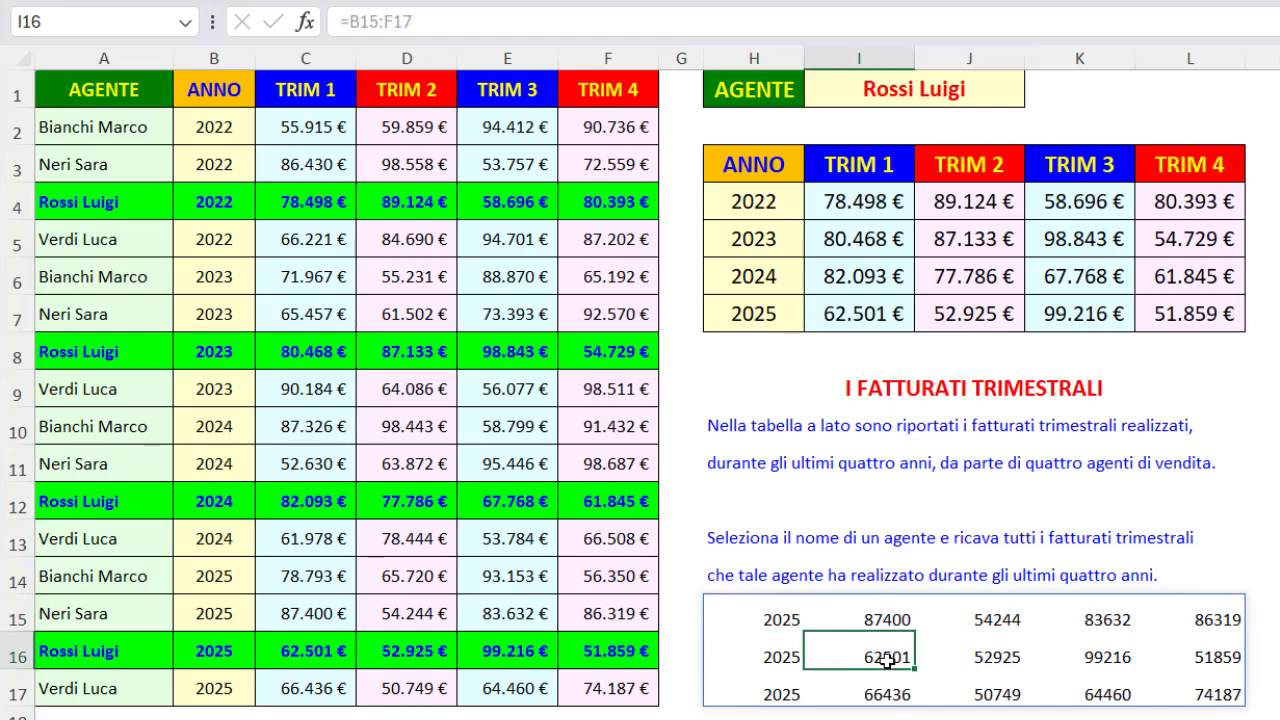
pyautogui.click(1070, 656)
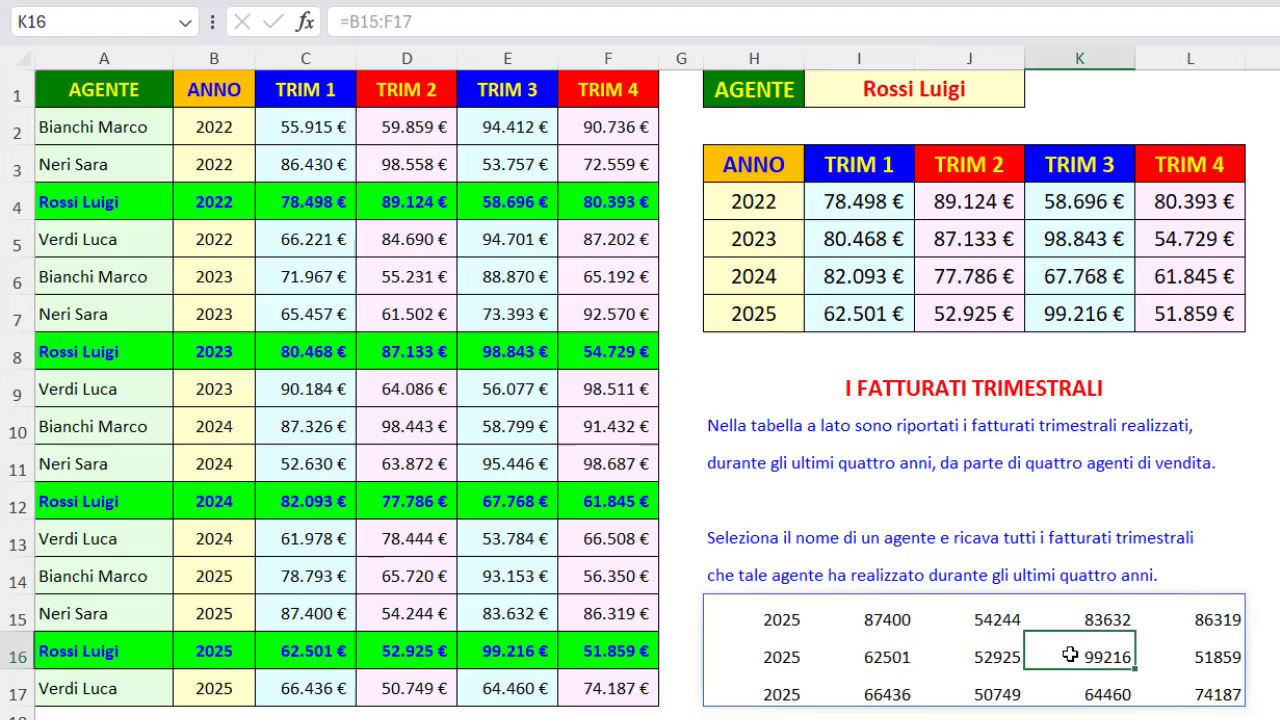
# Enter "dsgs" in J16 inside the spilled range and autofit column H to its contents.
pyautogui.click(984, 656)
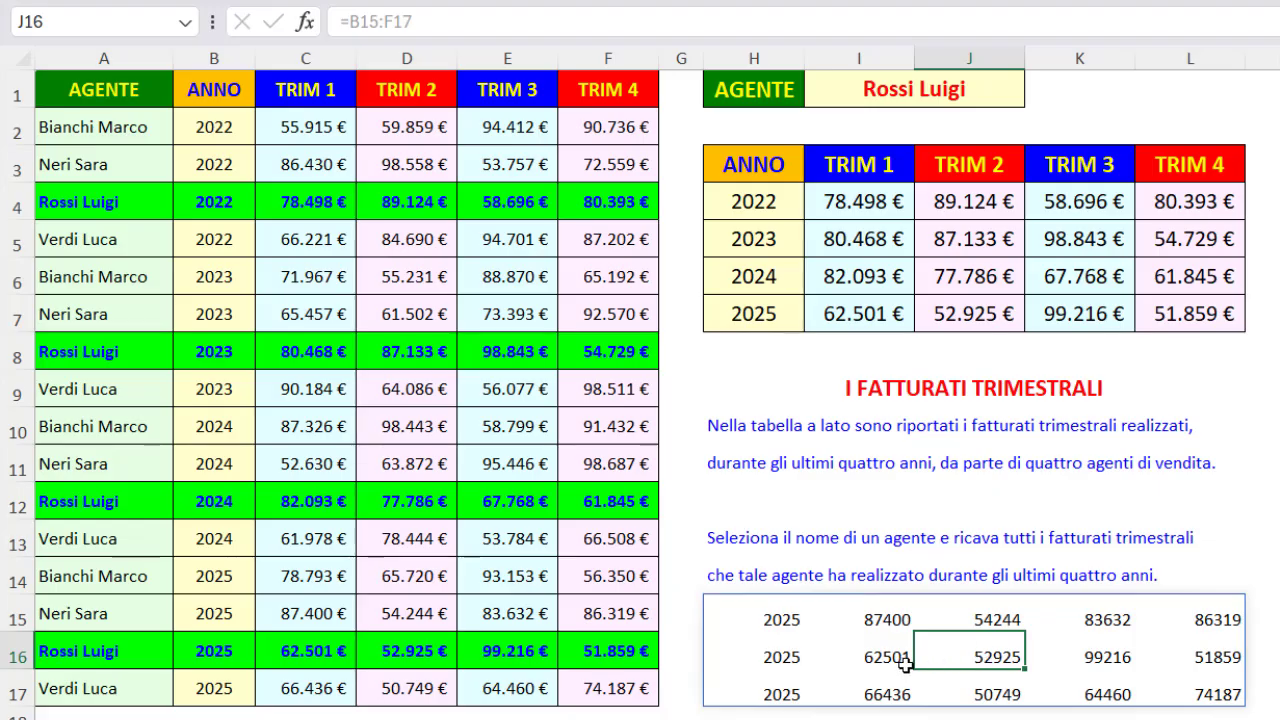
pyautogui.write('dsgs')
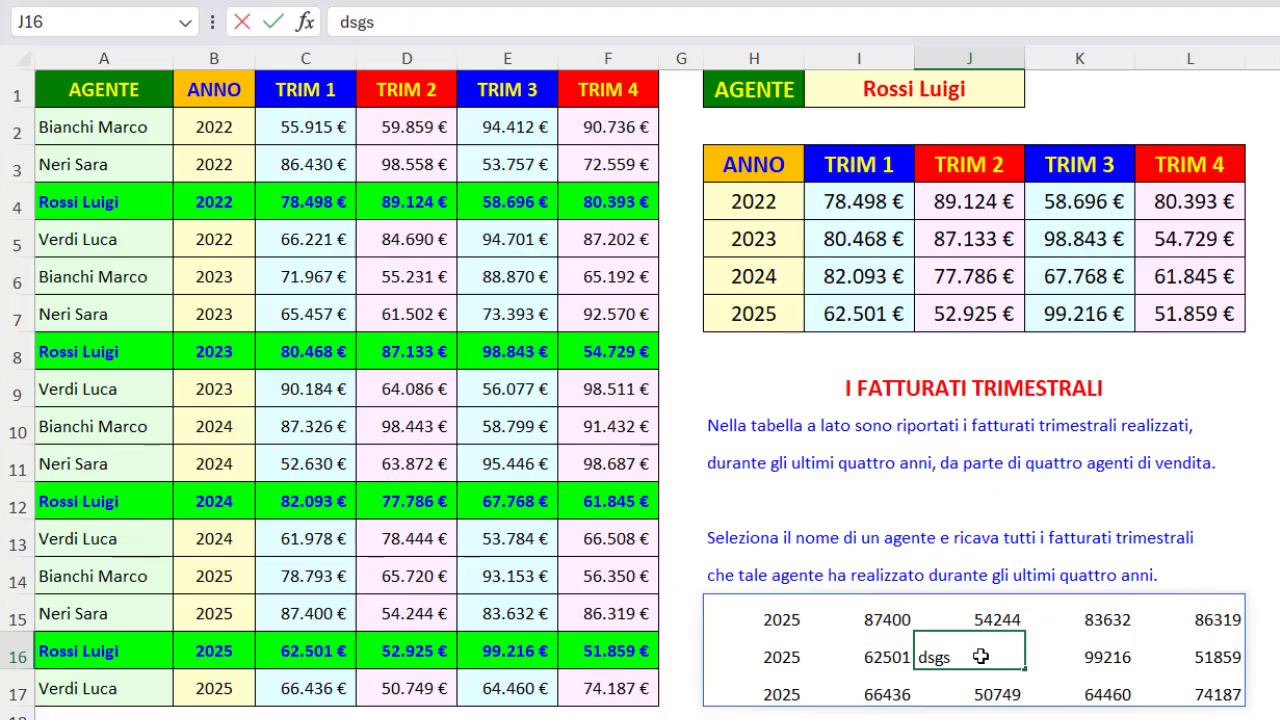
pyautogui.press('Return')
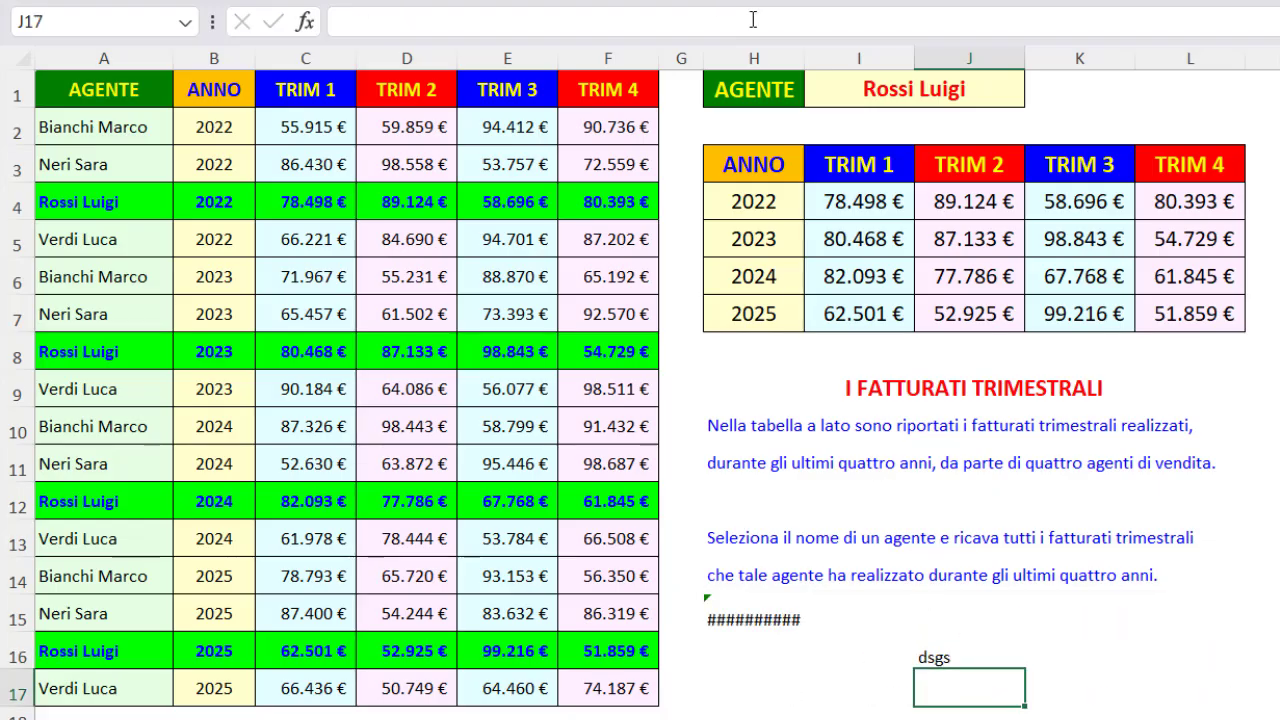
pyautogui.doubleClick(803, 57)
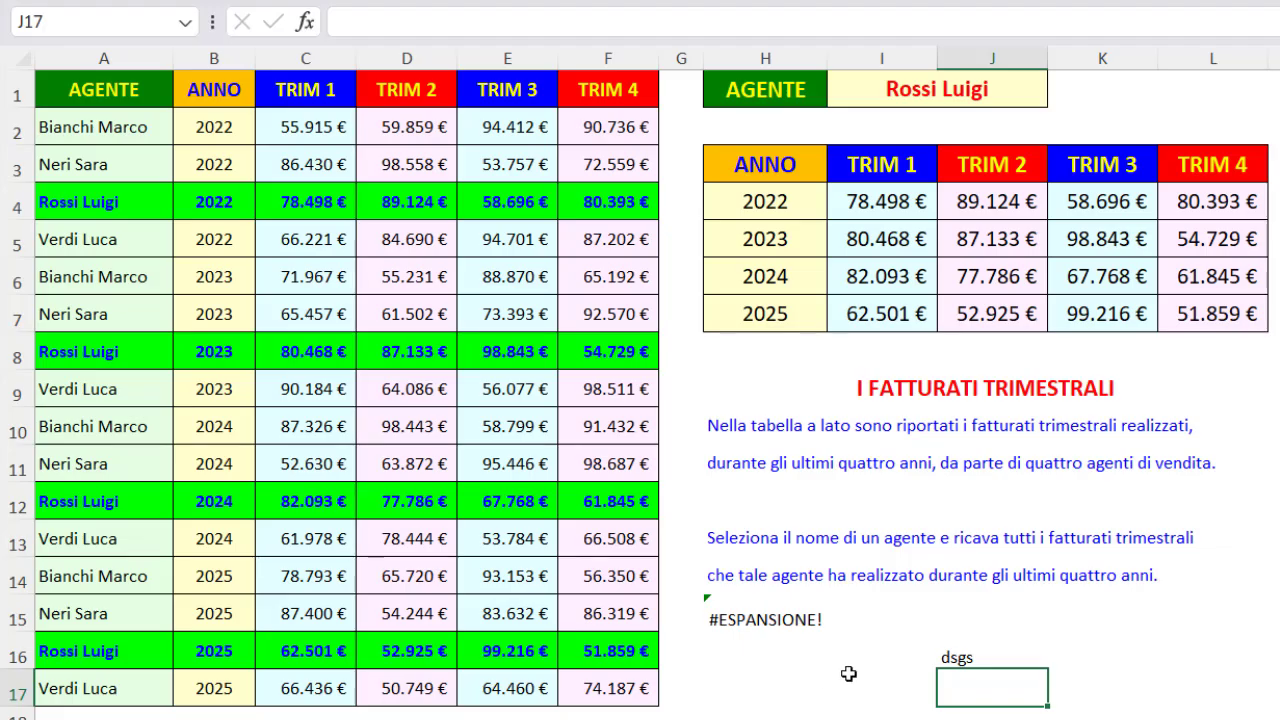
# Clear the test text from J16 and the array formula from H15.
pyautogui.click(997, 652)
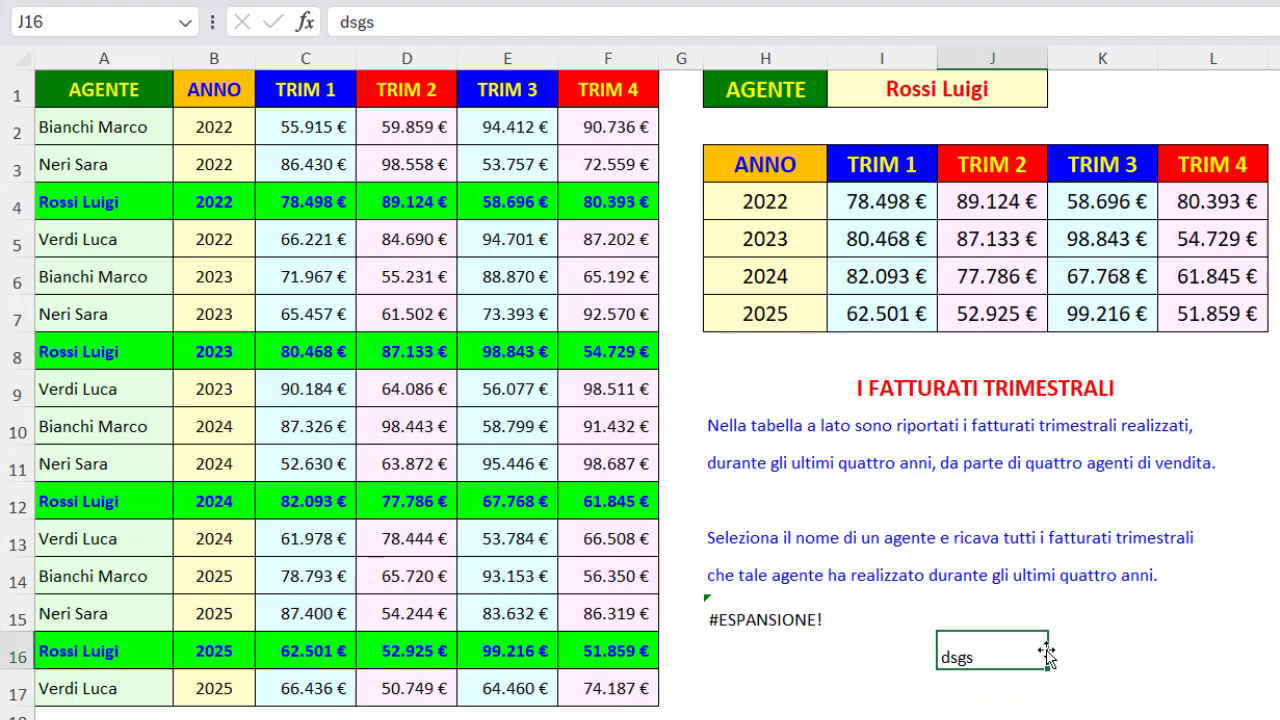
pyautogui.press('Delete')
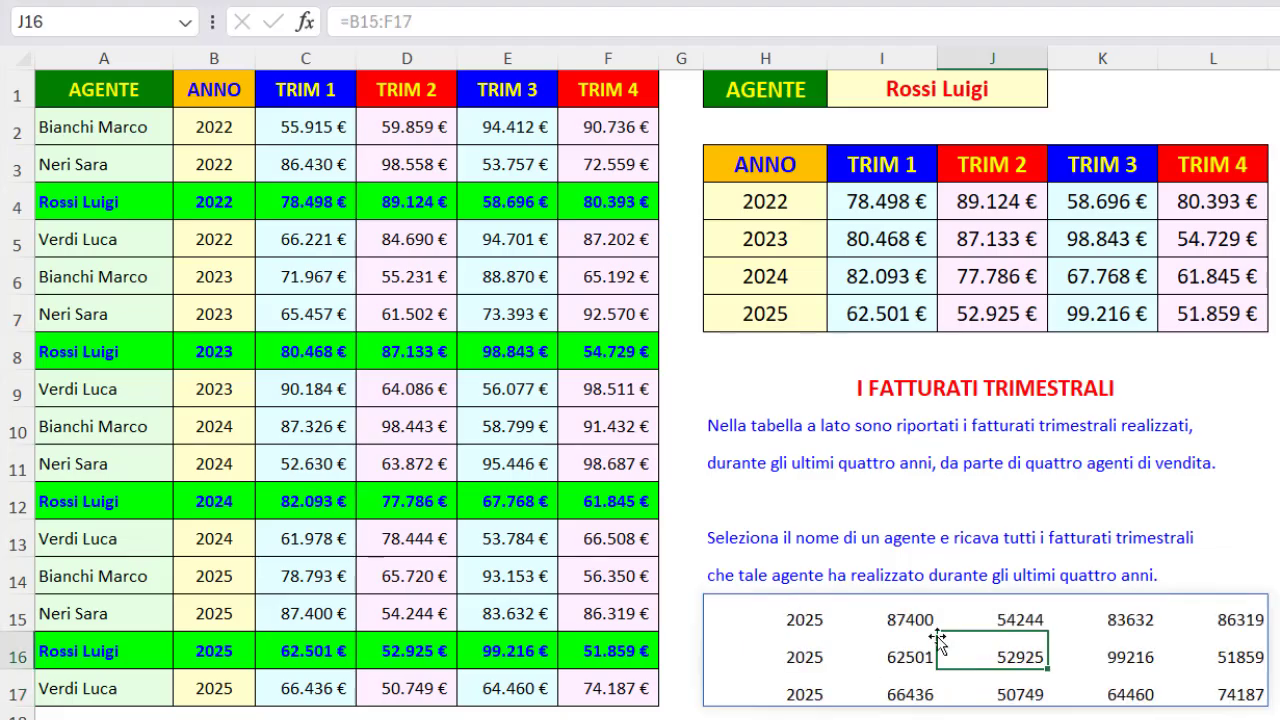
pyautogui.click(805, 621)
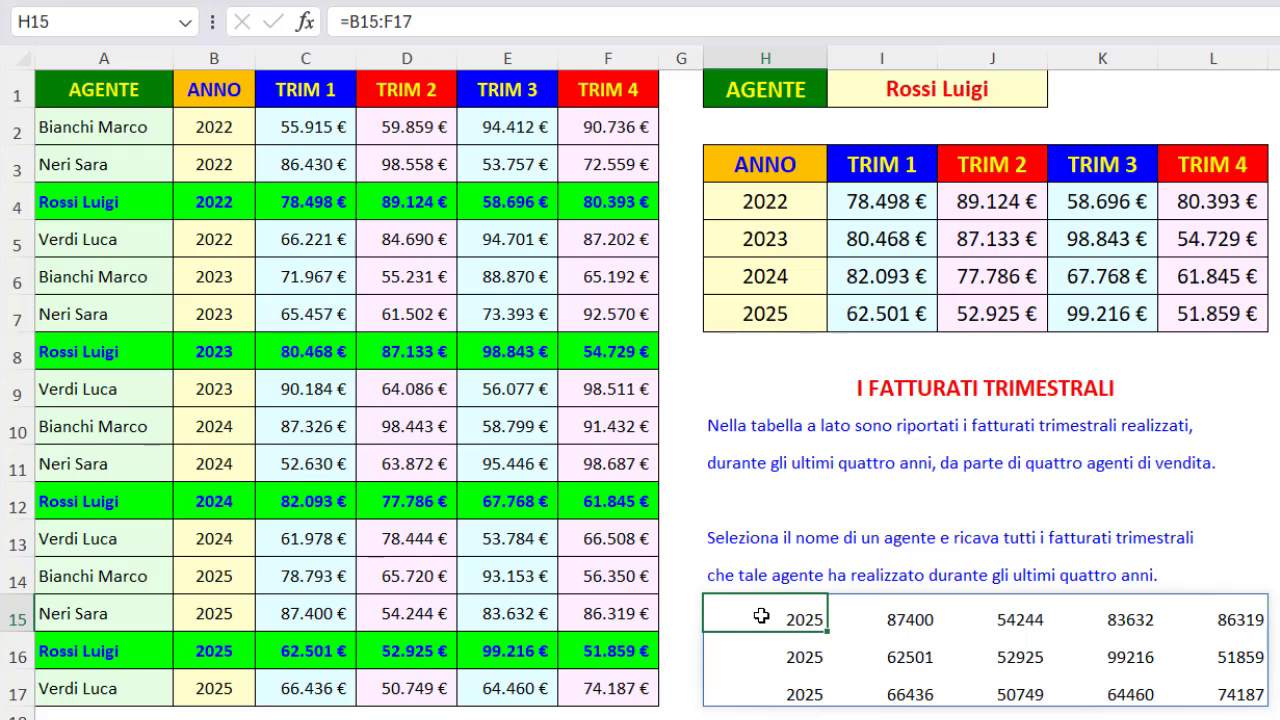
pyautogui.press('Delete')
# Undo the recent test edits, including the widening of column H.
pyautogui.hotkey('ctrl', 'z')
pyautogui.hotkey('ctrl', 'z')
pyautogui.hotkey('ctrl', 'z')
pyautogui.hotkey('ctrl', 'z')
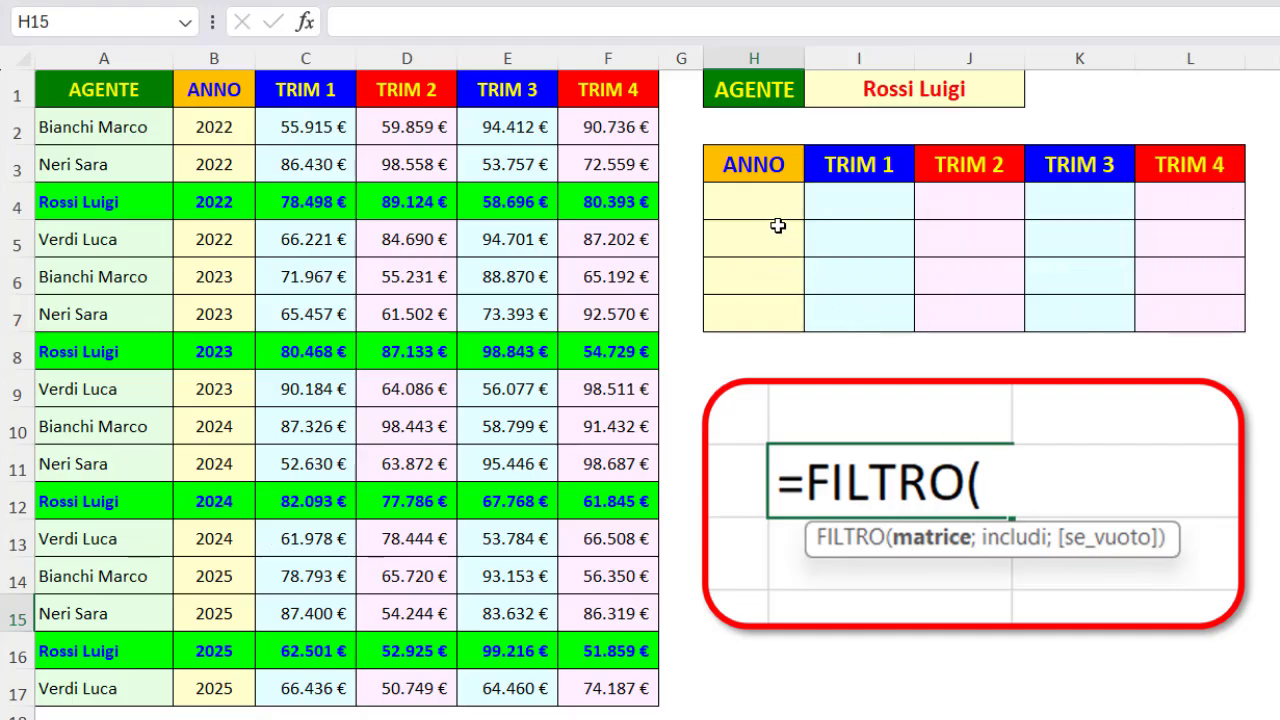
# Enter =FILTRO(B2:F17;A2:A17=I1) in H4 to return the selected agent's years and quarterly revenues.
pyautogui.click(763, 206)
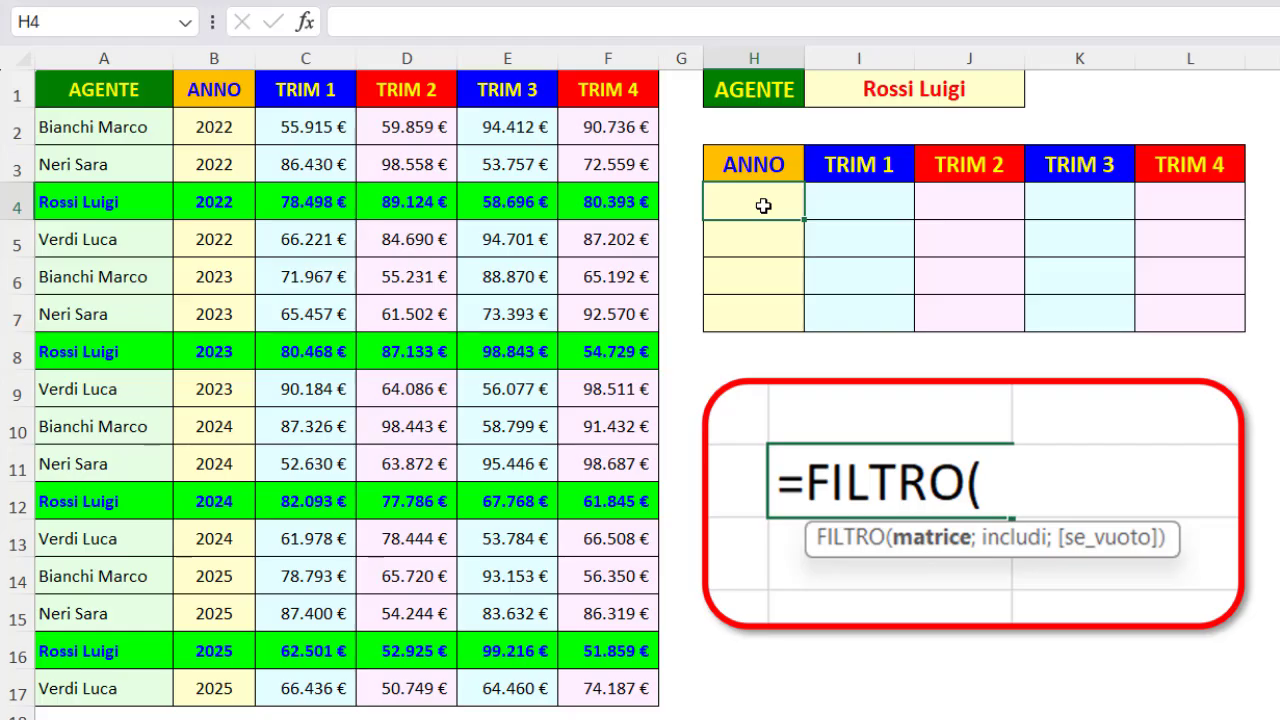
pyautogui.write('=fil')
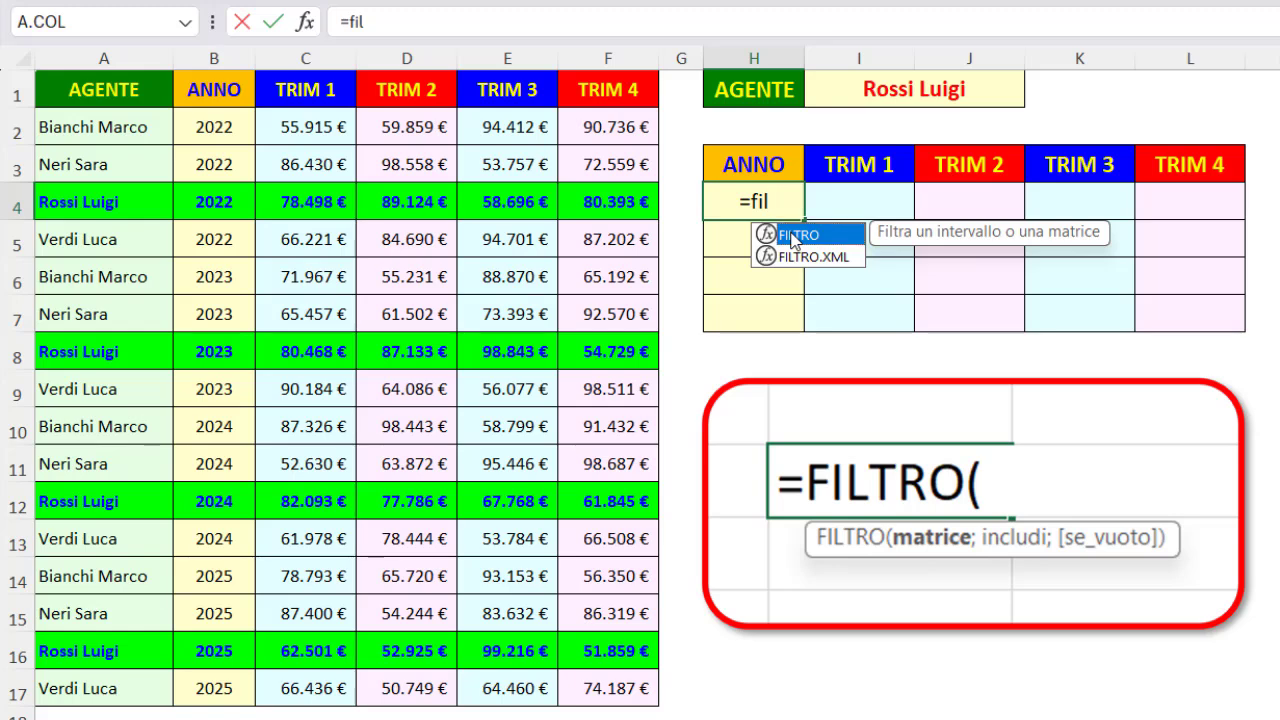
pyautogui.doubleClick(762, 234)
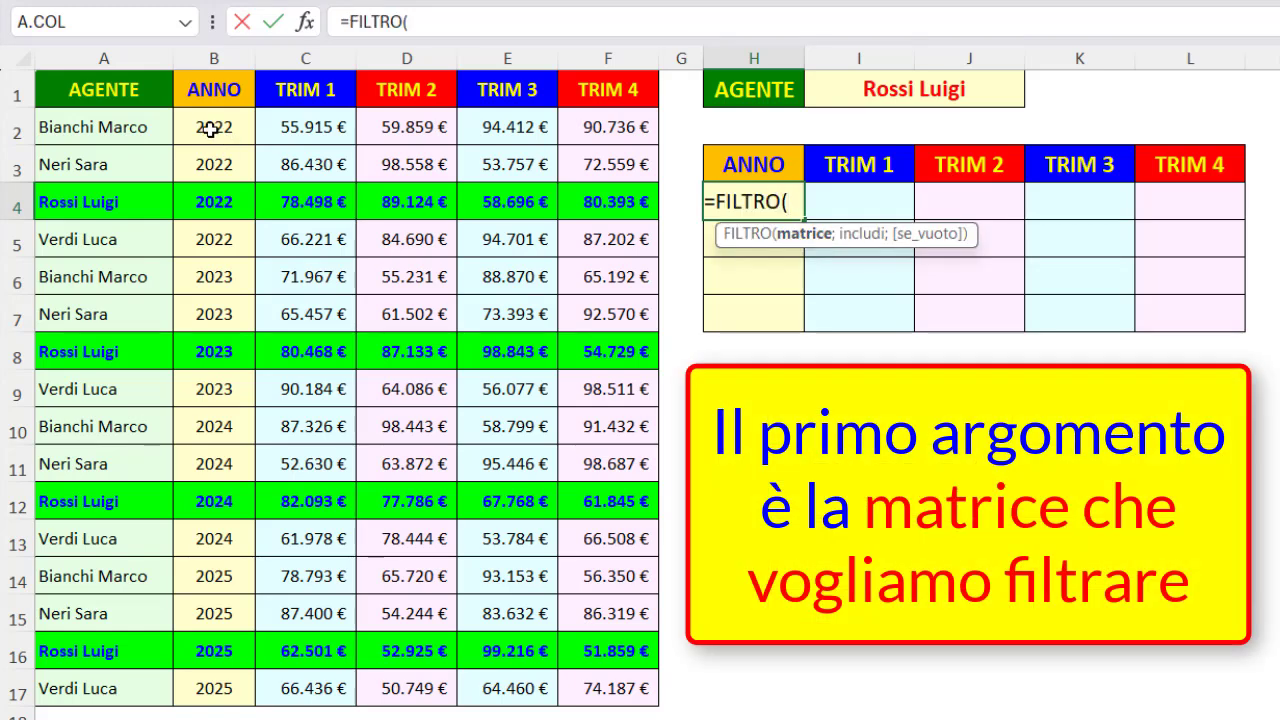
pyautogui.moveTo(206, 126); pyautogui.dragTo(594, 688)
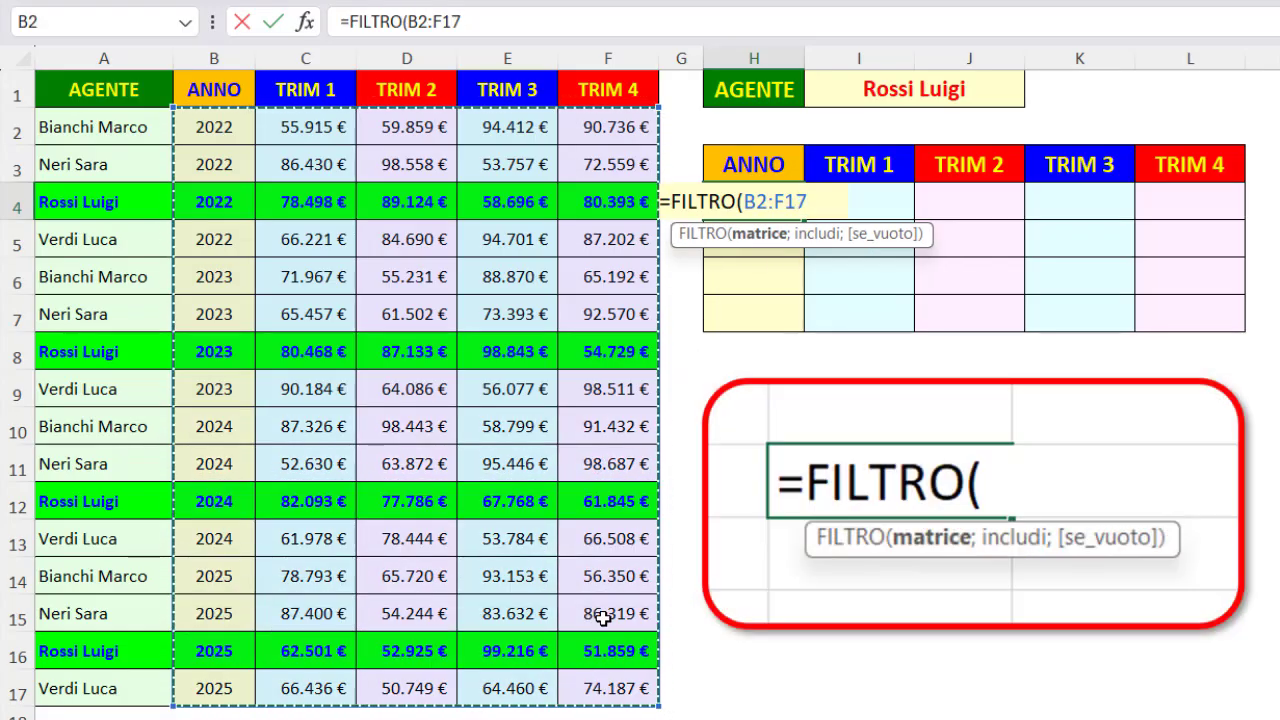
pyautogui.write(';')
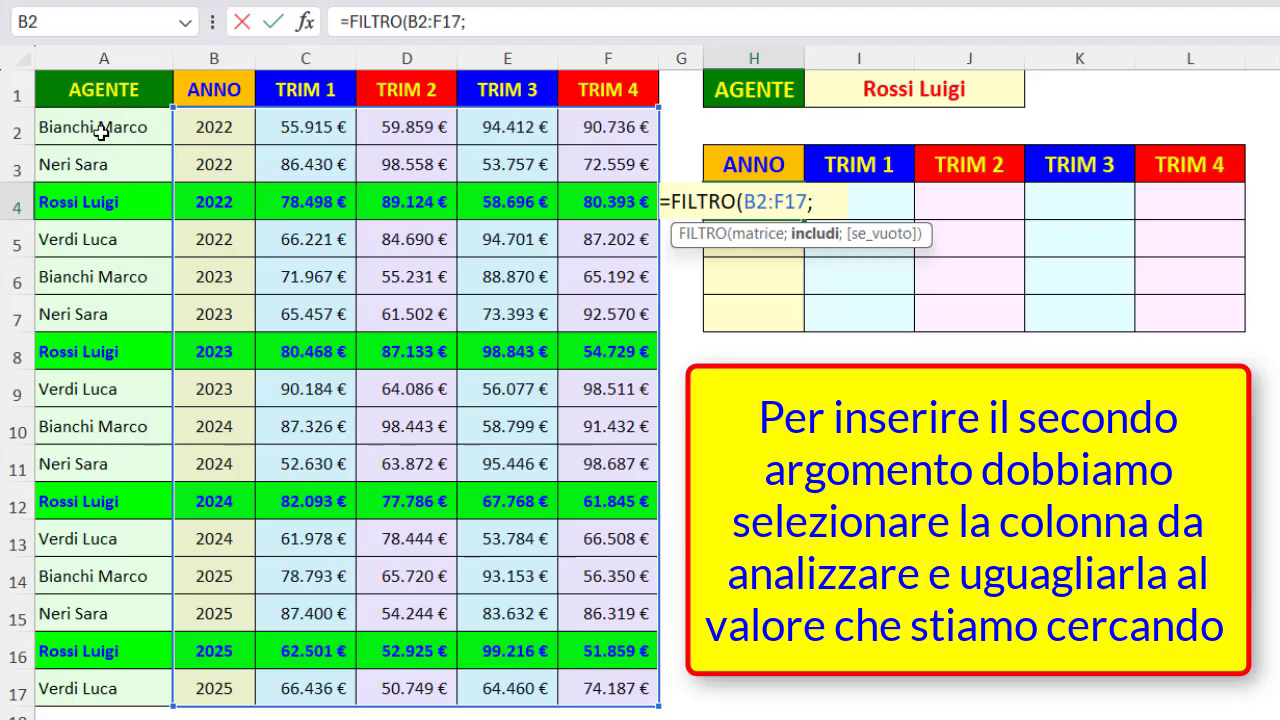
pyautogui.moveTo(100, 130); pyautogui.dragTo(93, 657)
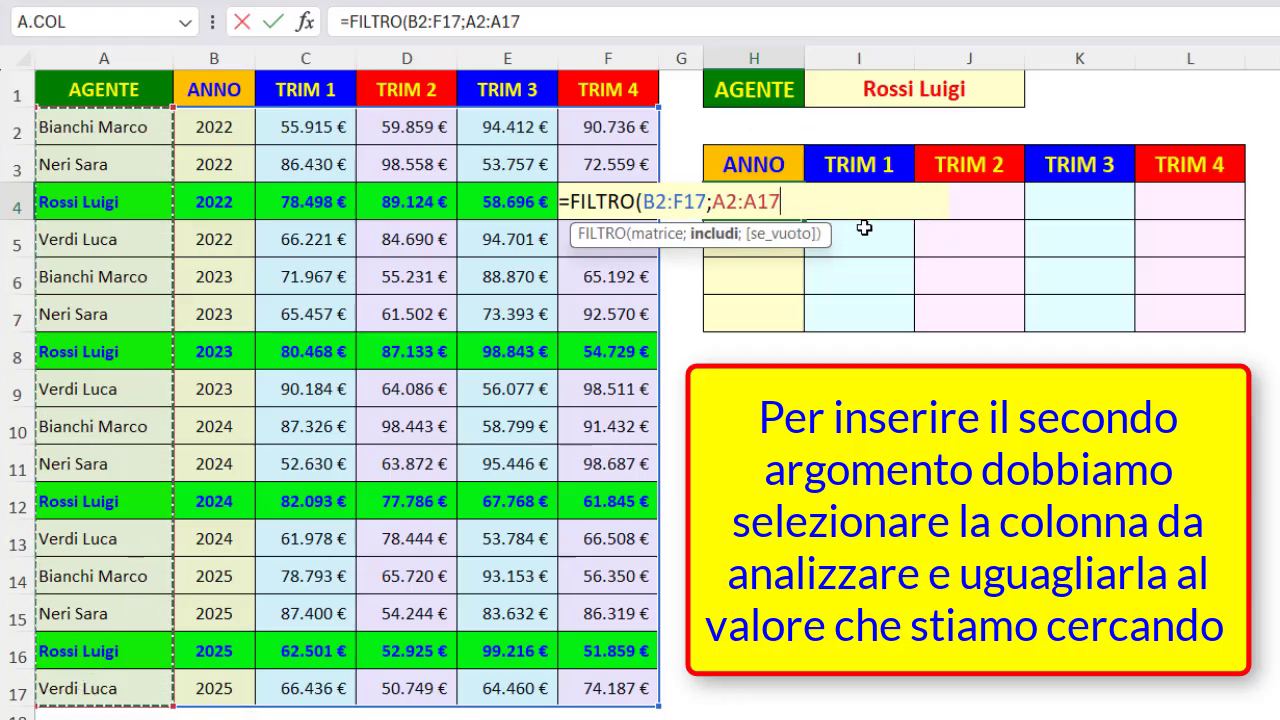
pyautogui.write('=')
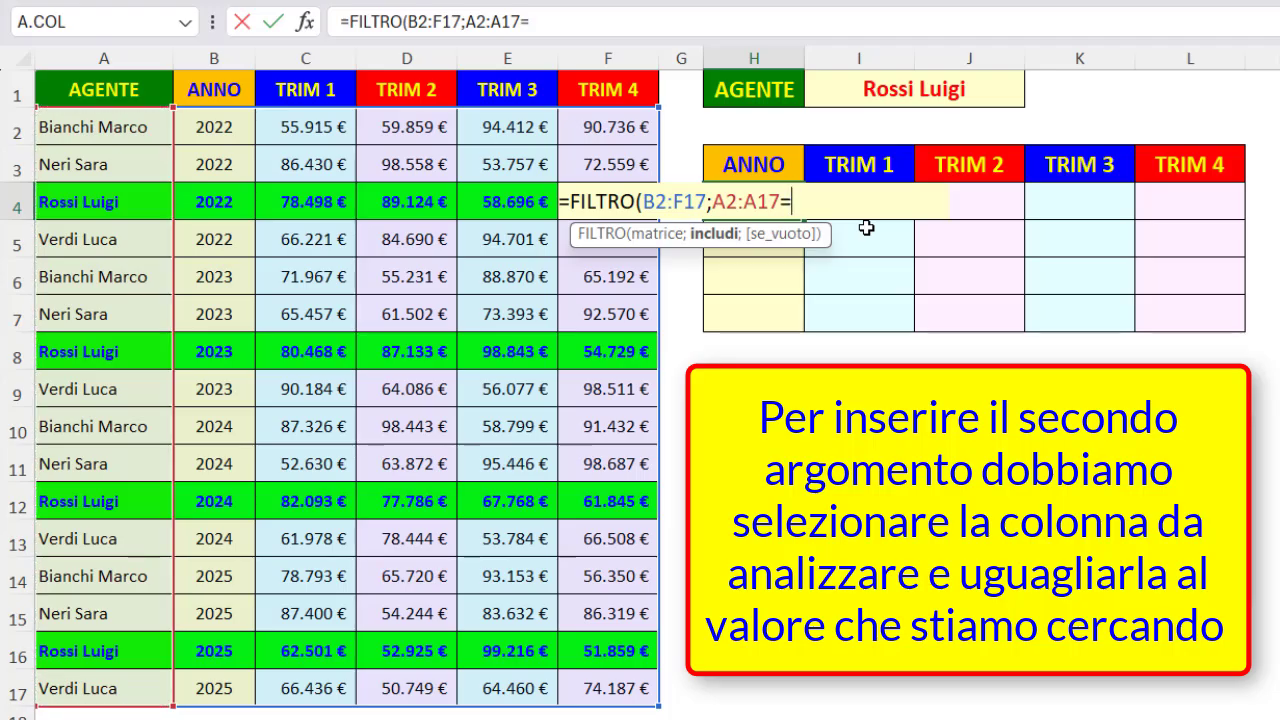
pyautogui.click(893, 92)
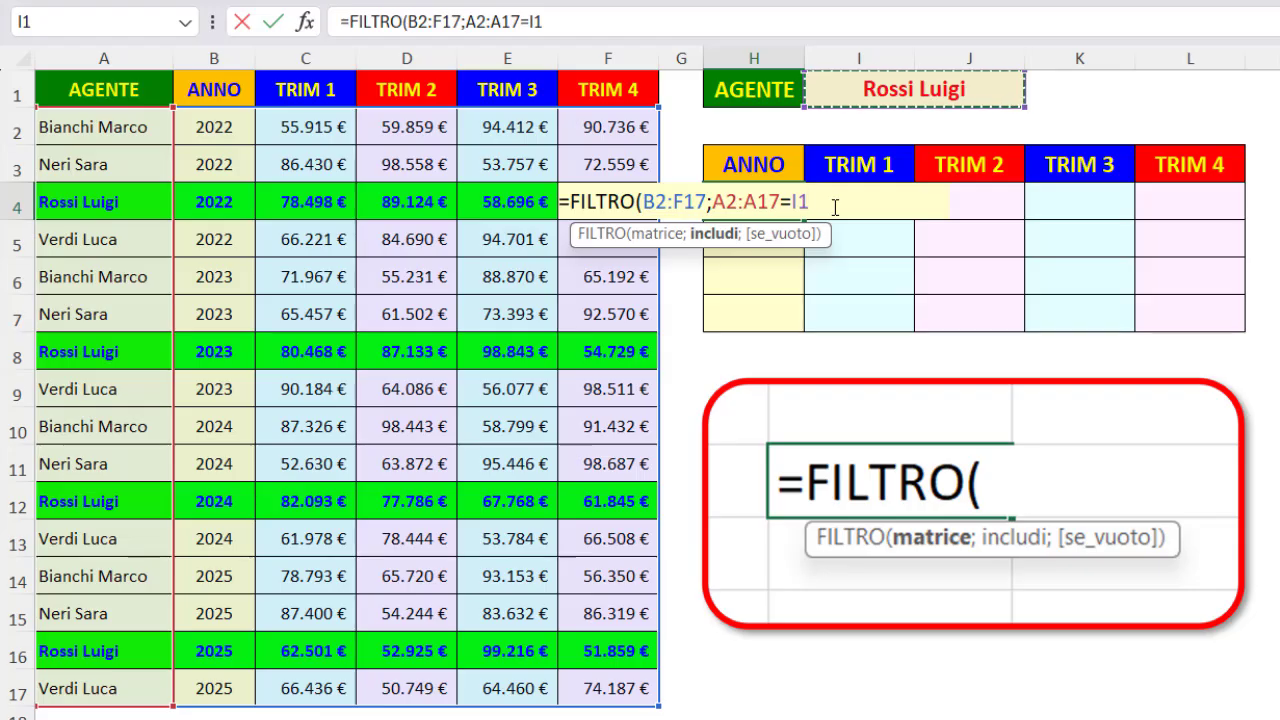
pyautogui.write(')')
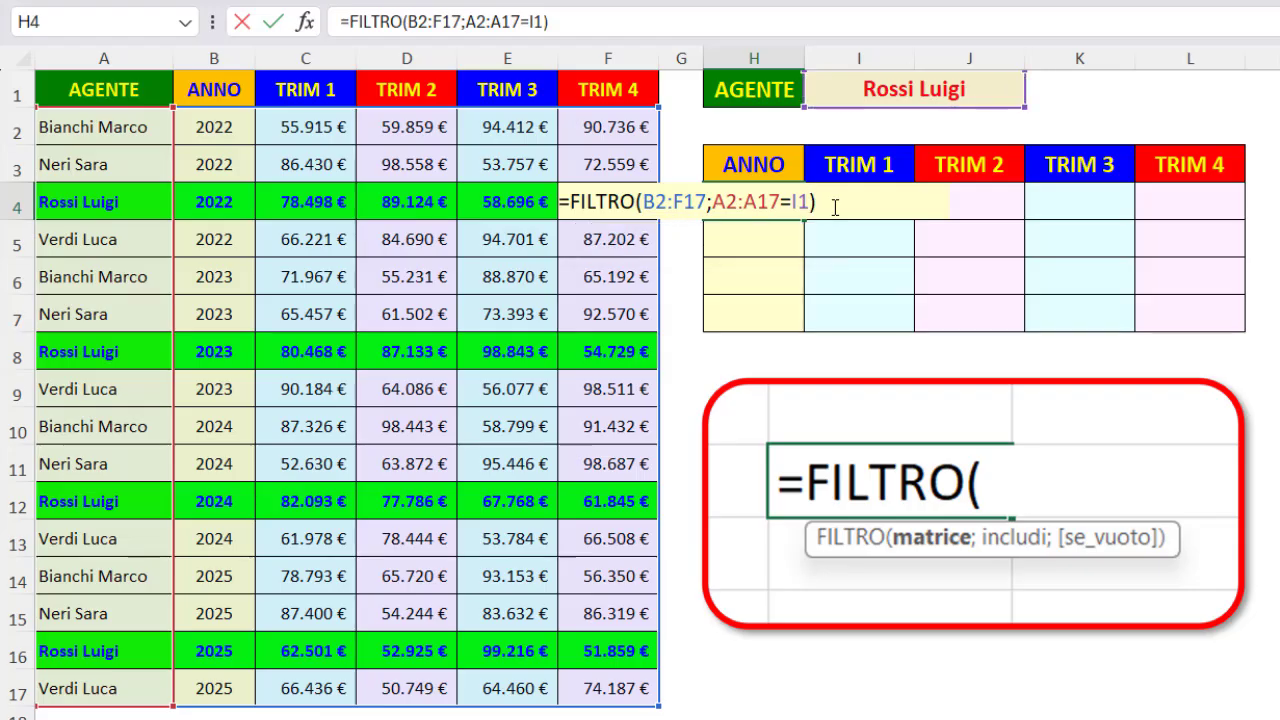
pyautogui.press('Return')
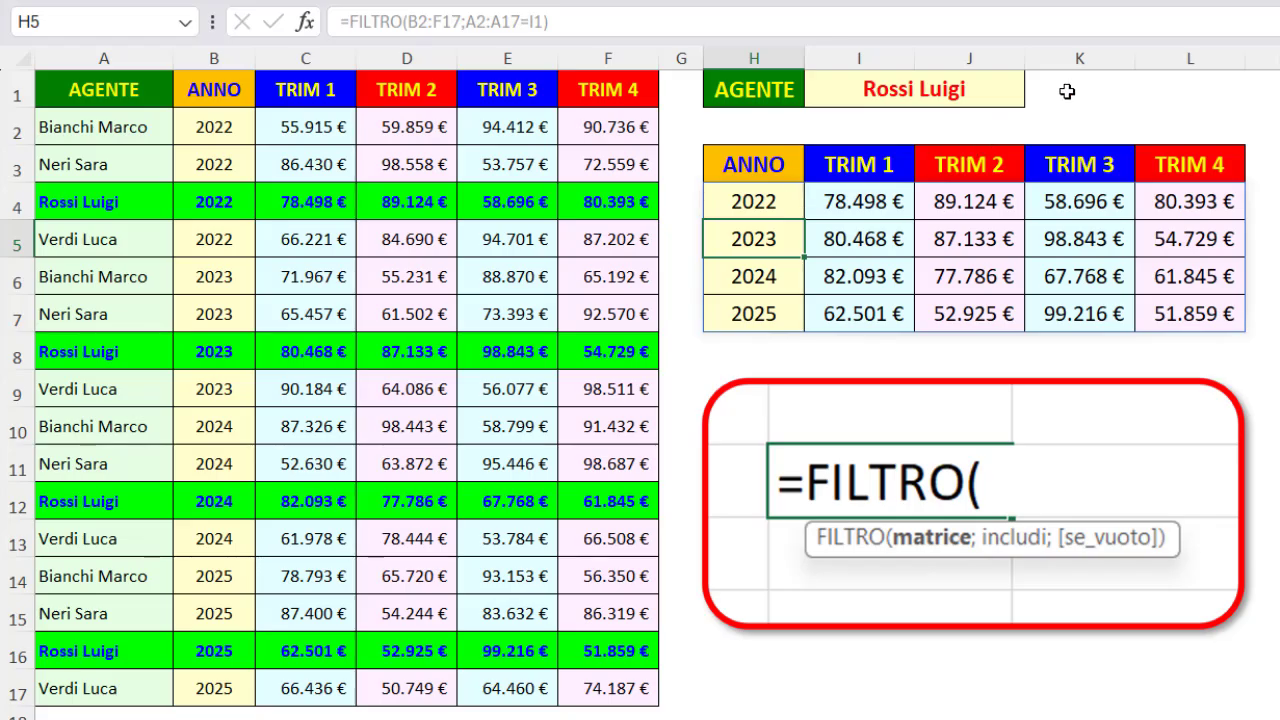
# Switch the agent selected in I1 to the fourth name in its list.
pyautogui.click(1015, 93)
pyautogui.click(1038, 96)
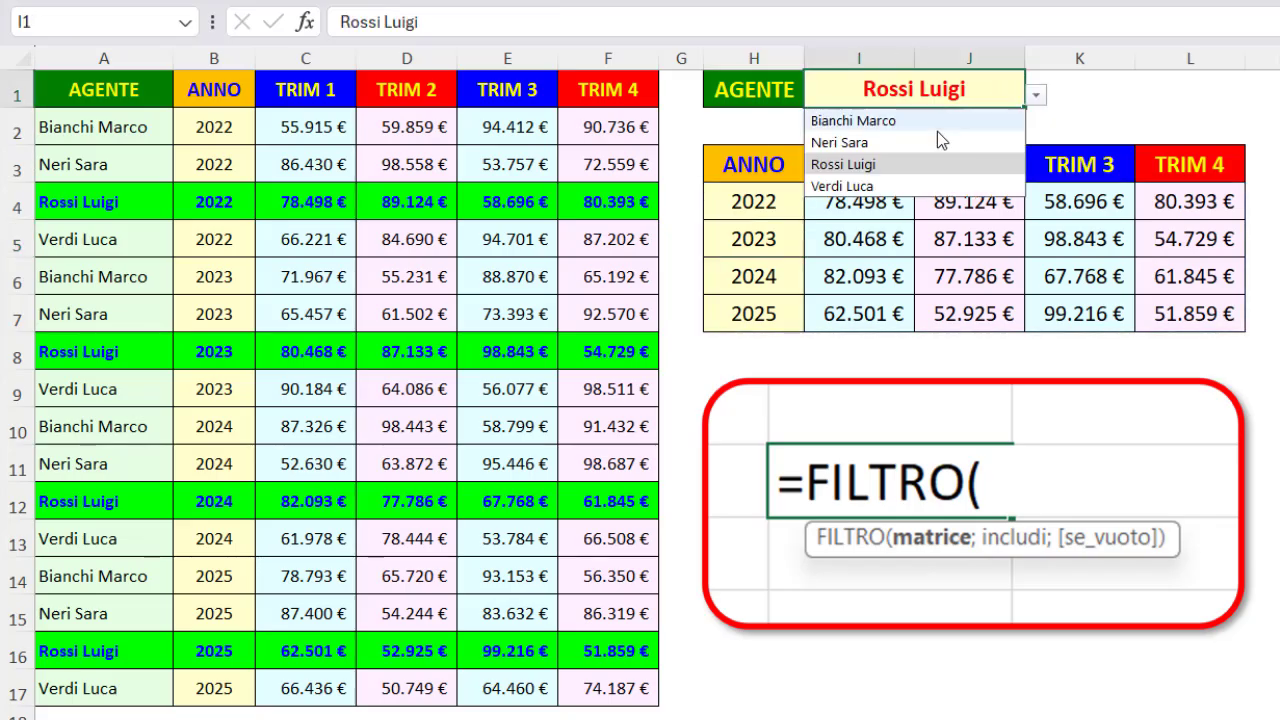
pyautogui.click(876, 187)
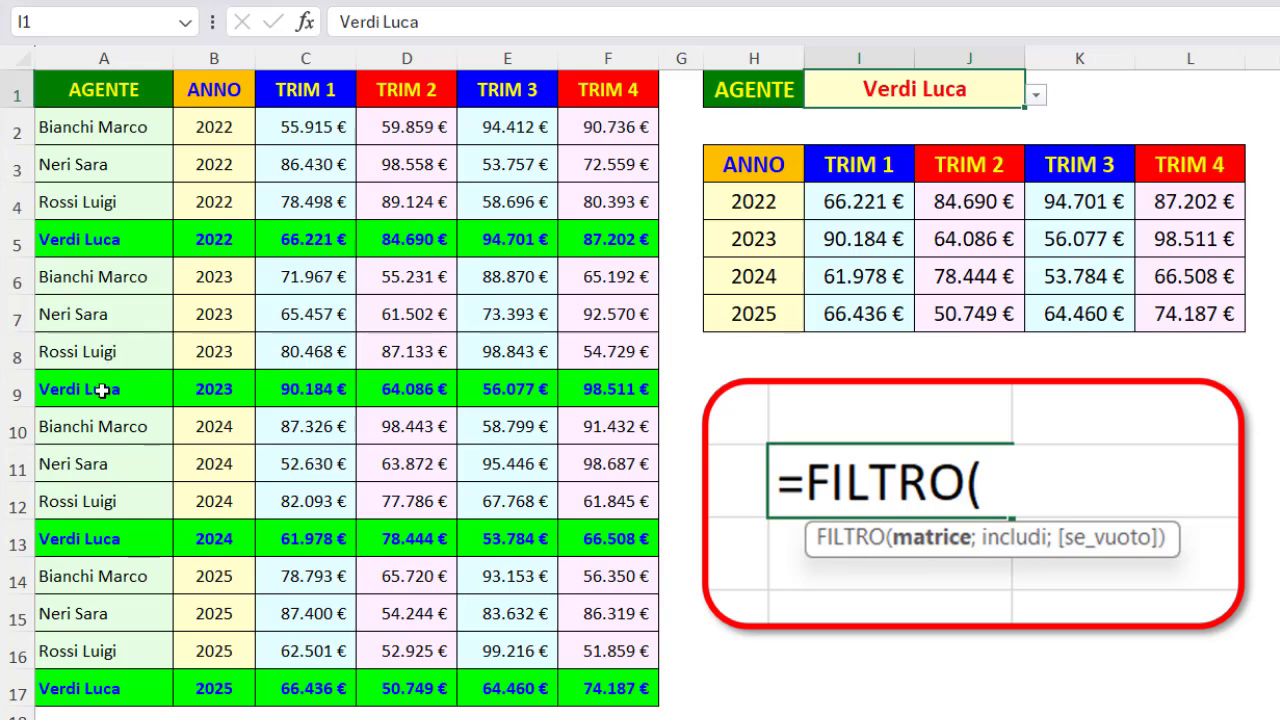
# Retype the agent's name in A7 in all capitals and compare it with the same agent's name in A3.
pyautogui.click(100, 314)
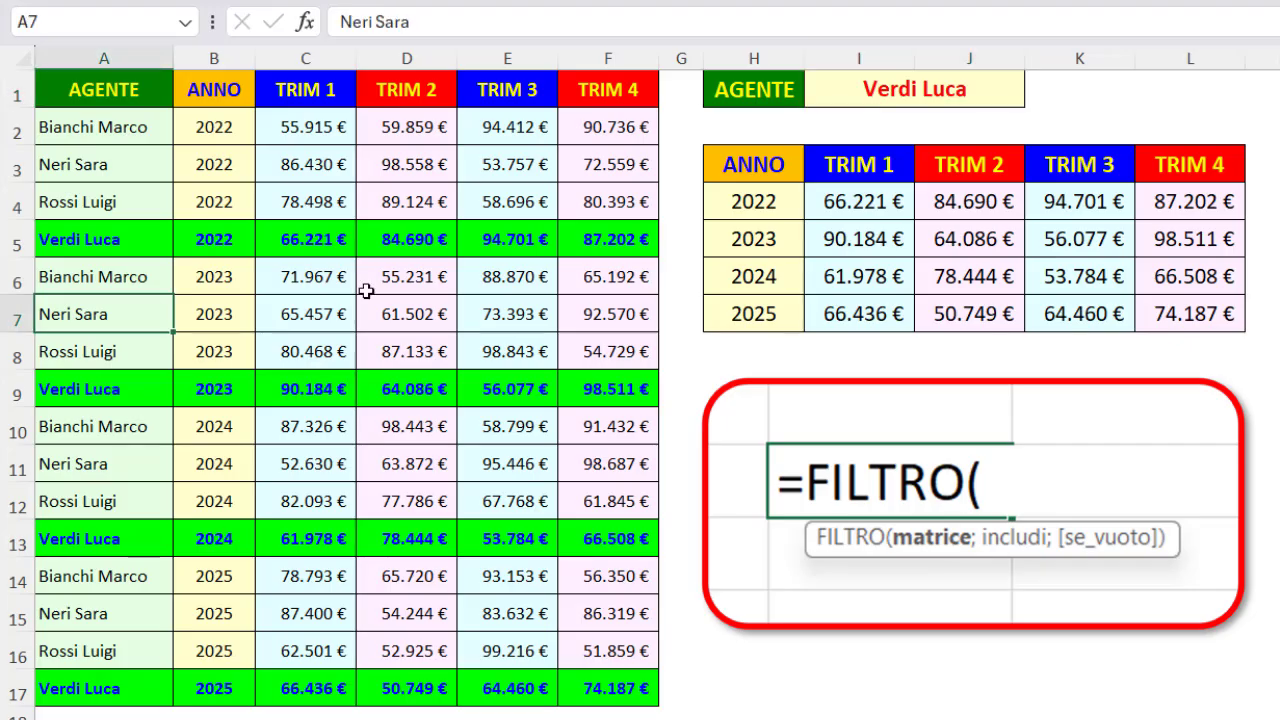
pyautogui.write('NERI')
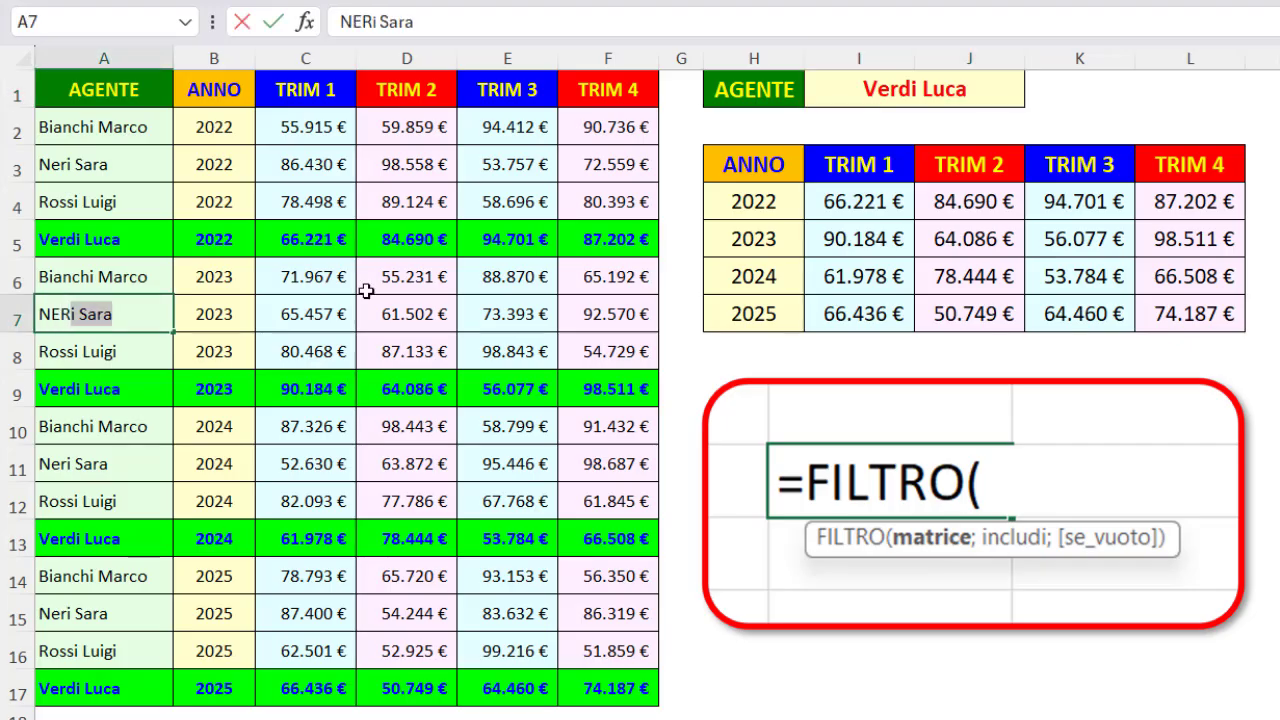
pyautogui.write(' SARA')
pyautogui.press('Return')
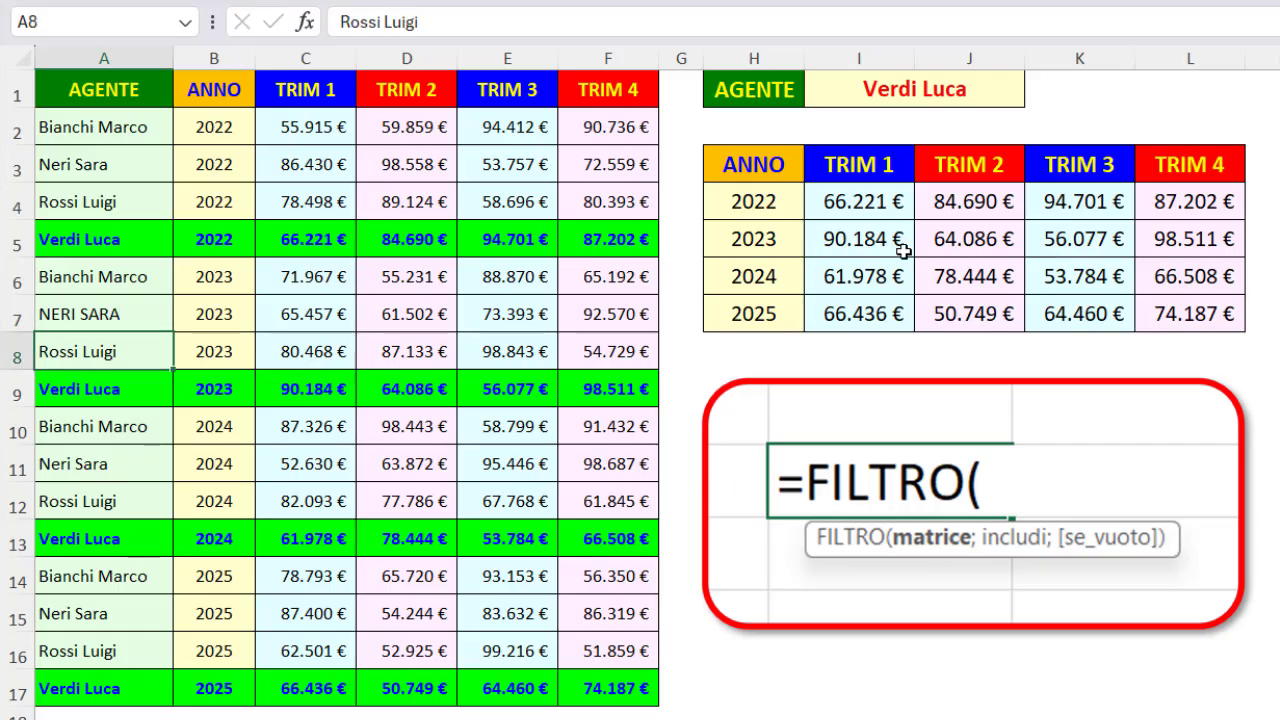
pyautogui.click(81, 167)
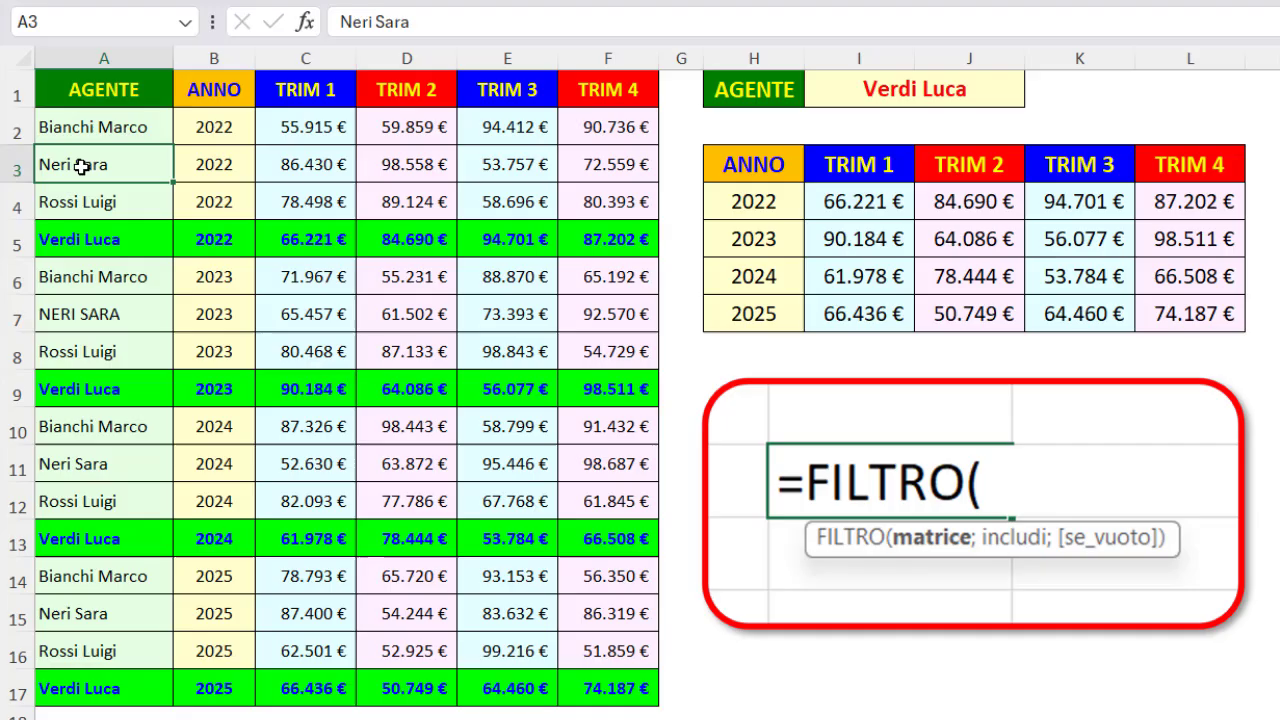
pyautogui.click(127, 312)
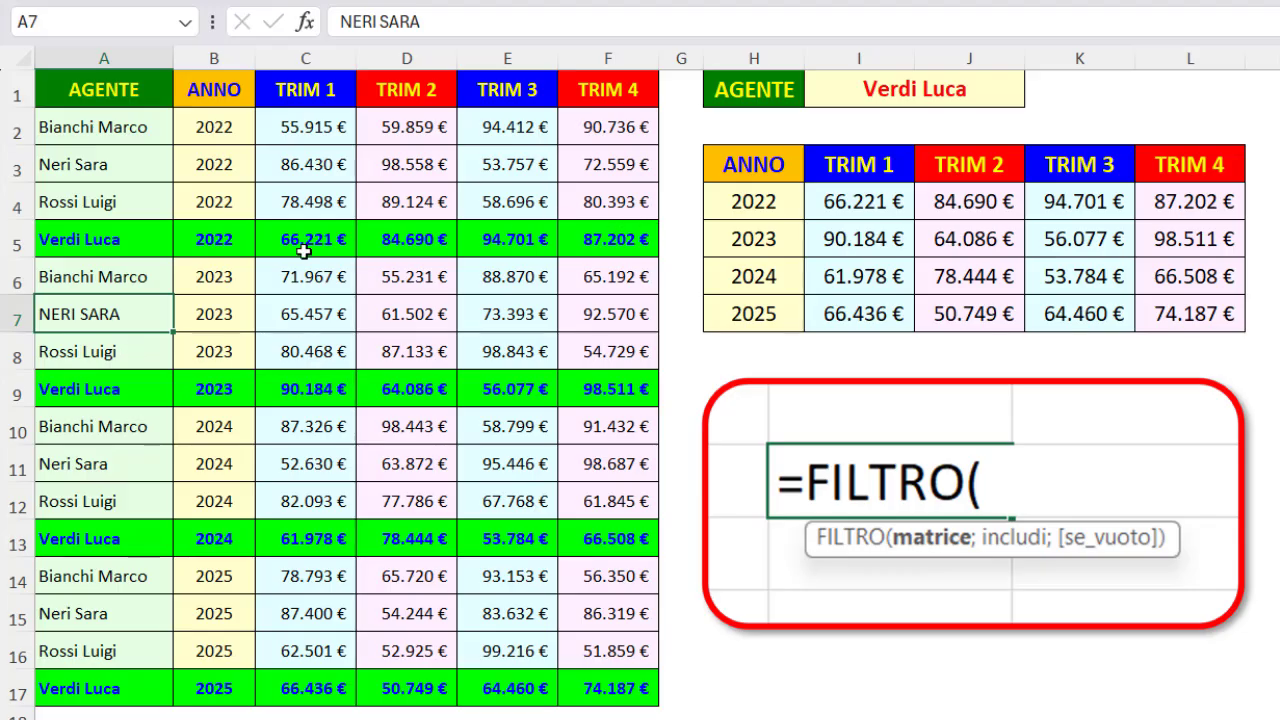
# Delete the data in A5:F12 to test the filtered table, and restore the deleted rows.
pyautogui.moveTo(69, 240); pyautogui.dragTo(625, 511)
pyautogui.press('Delete')
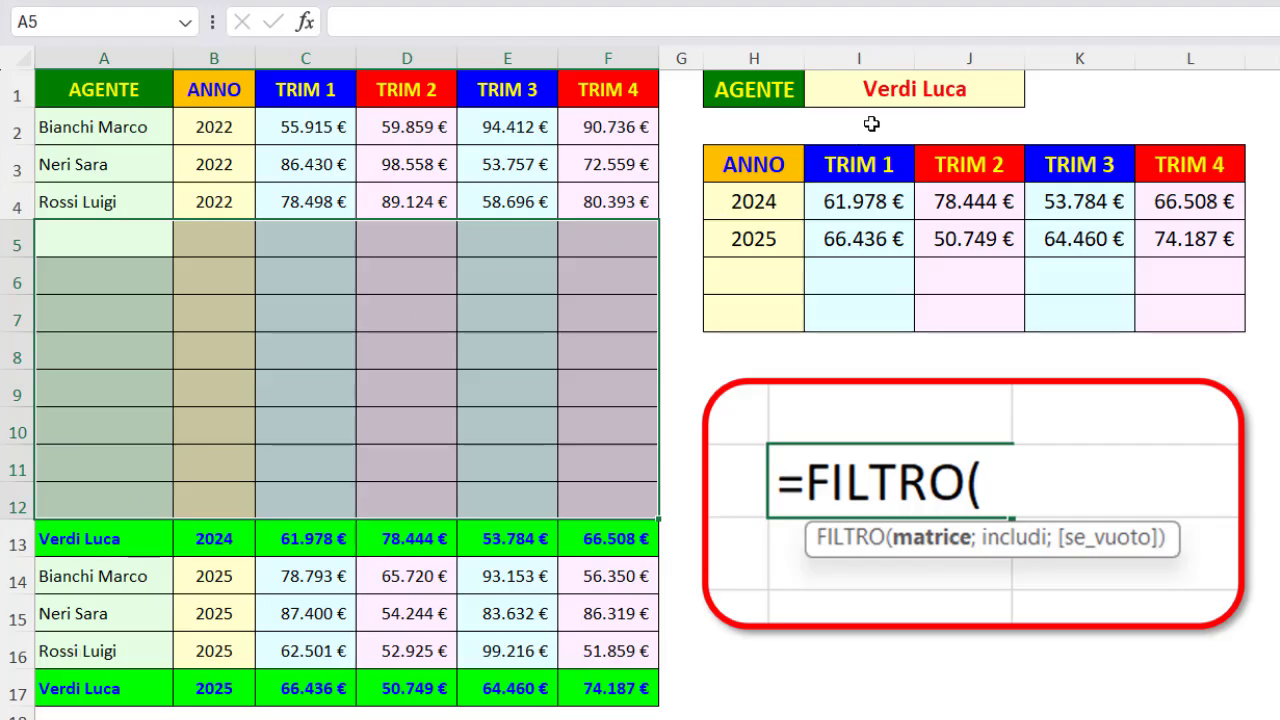
pyautogui.write('Verdi Luca\t2022\t66.221 €\t84.690 €\t94.701 €\t87.202 € Bianchi Marco\t2023\t71.967 €\t55.231 €\t88.870 €\t65.192 € Neri Sara\t2023\t65.457 €\t61.502 €\t73.393 €\t92.570 € Rossi Luigi\t2023\t80.468 €\t87.133 €\t98.843 €\t54.729 € Verdi Luca\t2023\t90.184 €\t64.086 €\t56.077 €\t98.511 € Bianchi Marco\t2024\t87.326 €\t98.443 €\t58.799 €\t91.432 € Neri Sara\t2024\t52.630 €\t63.872 €\t95.446 €\t98.687 € Rossi Luigi\t2024\t82.093 €\t77.786 €\t67.768 €\t61.845 €')
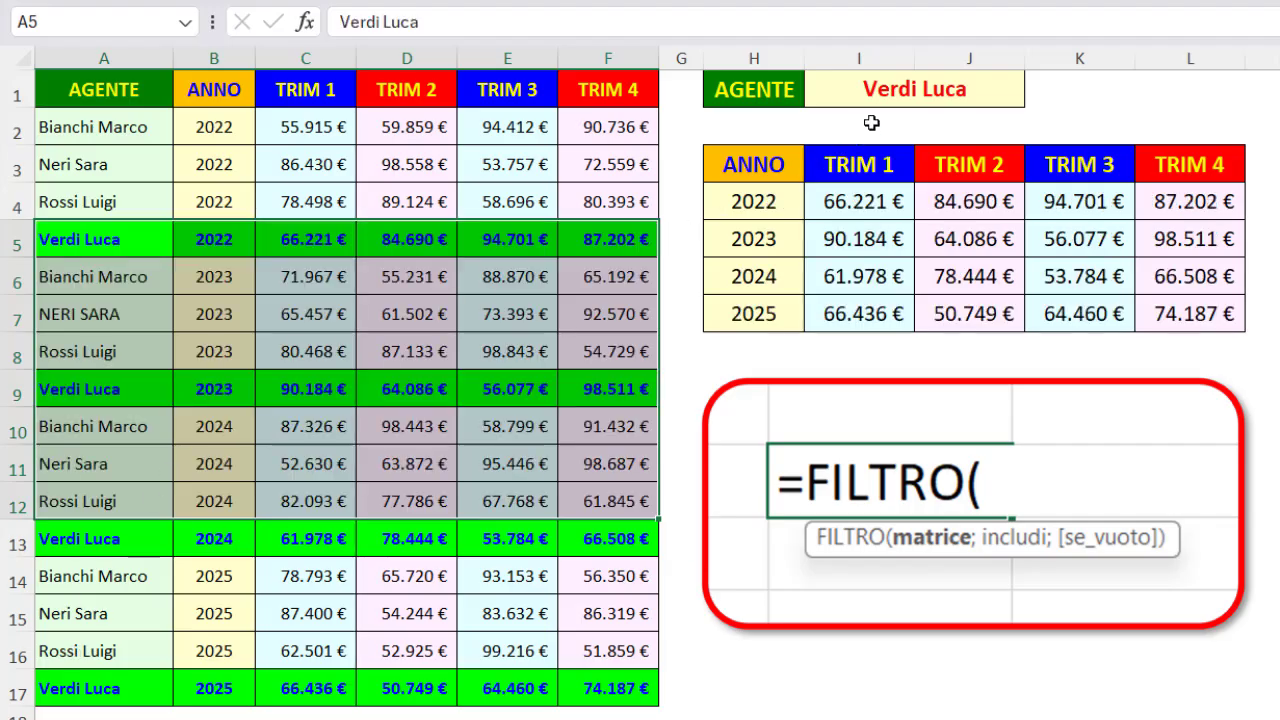
# Undo the all-capitals change to the agent's name in A7.
pyautogui.press('Down')
pyautogui.press('Down')
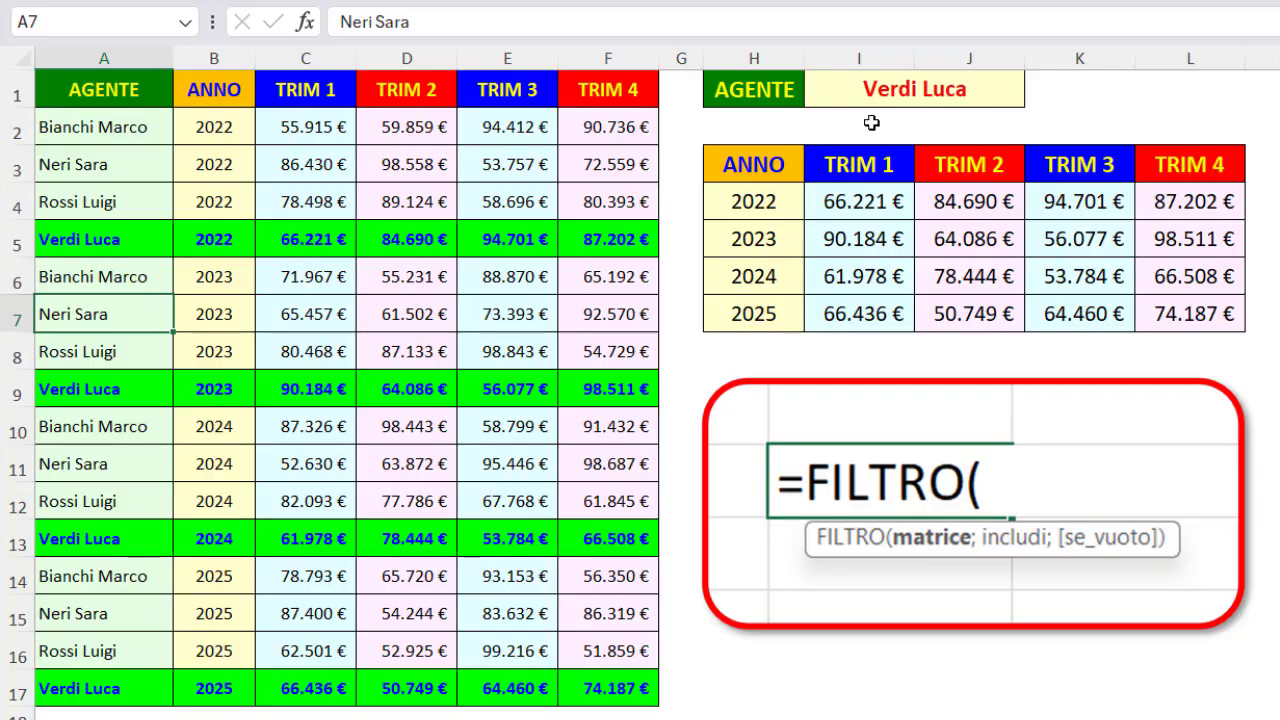
# Clear the agent in I1 to test the formula without a selection, and choose the second name in its list.
pyautogui.click(891, 88)
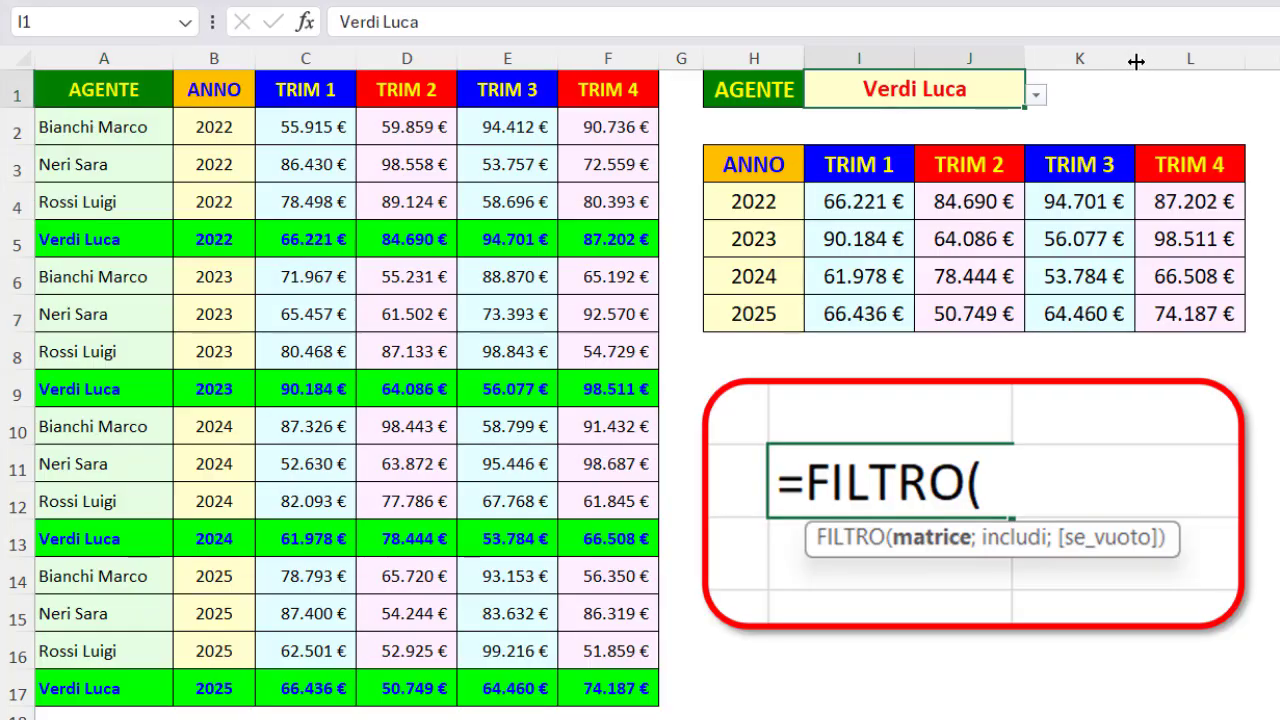
pyautogui.press('Delete')
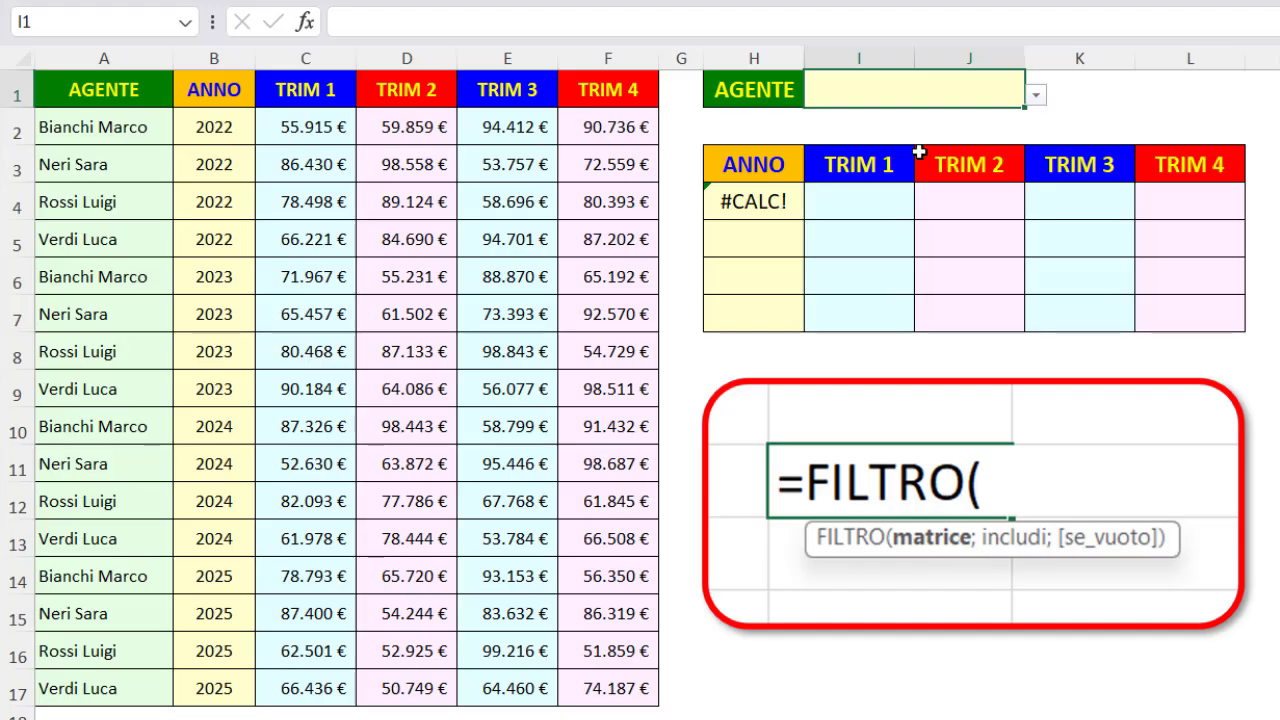
pyautogui.click(1036, 94)
pyautogui.click(885, 126)
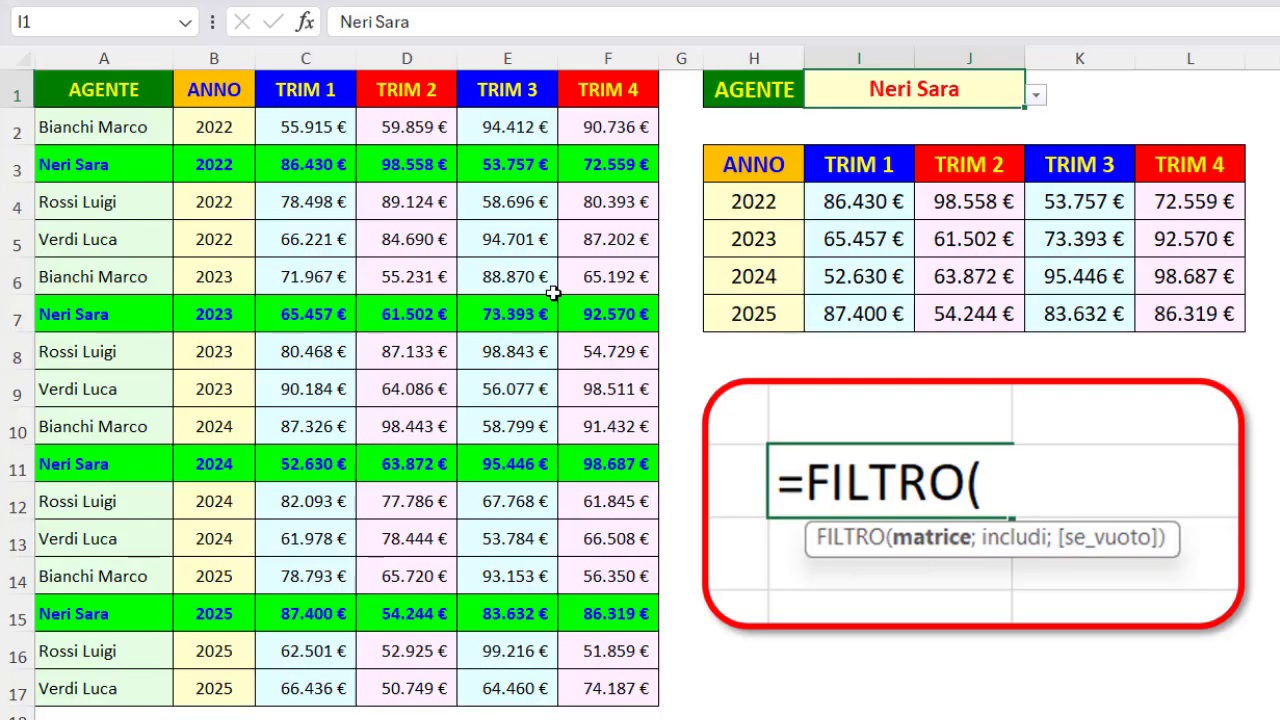
# Add "Seleziona agente" as the if-empty argument of the FILTRO formula in H4, and clear the agent in I1 to test it.
pyautogui.click(760, 200)
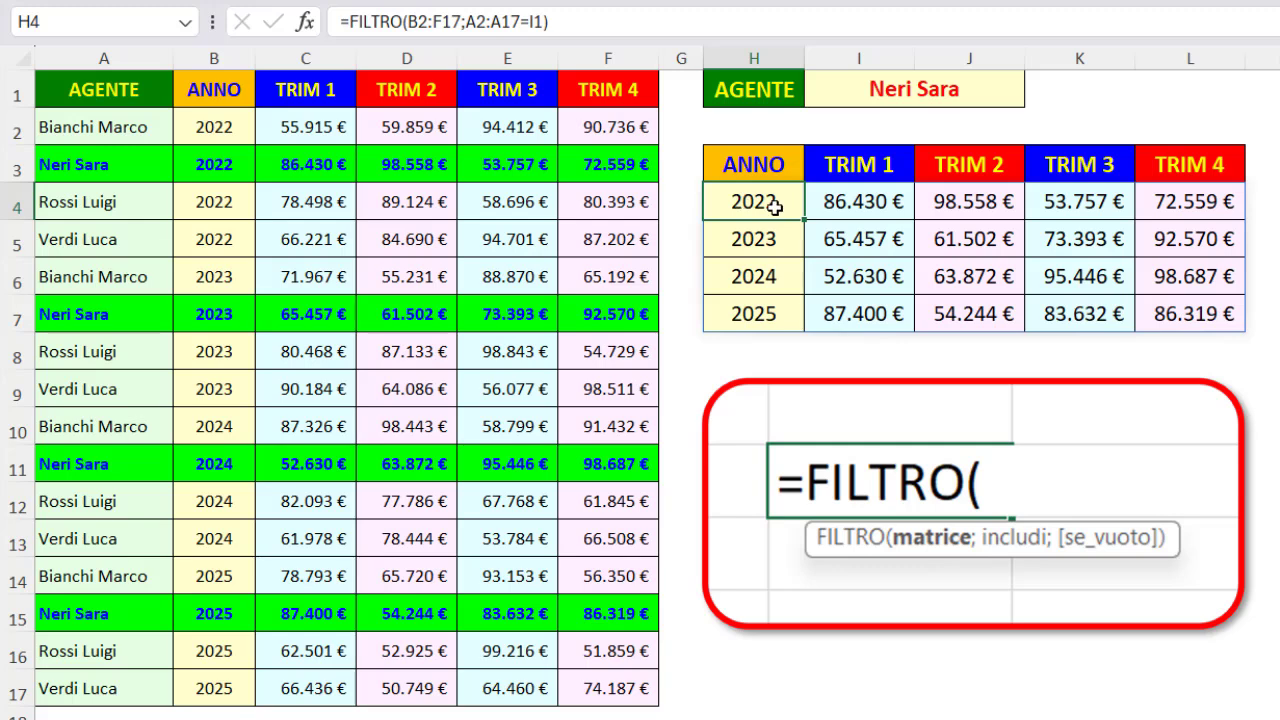
pyautogui.click(548, 20)
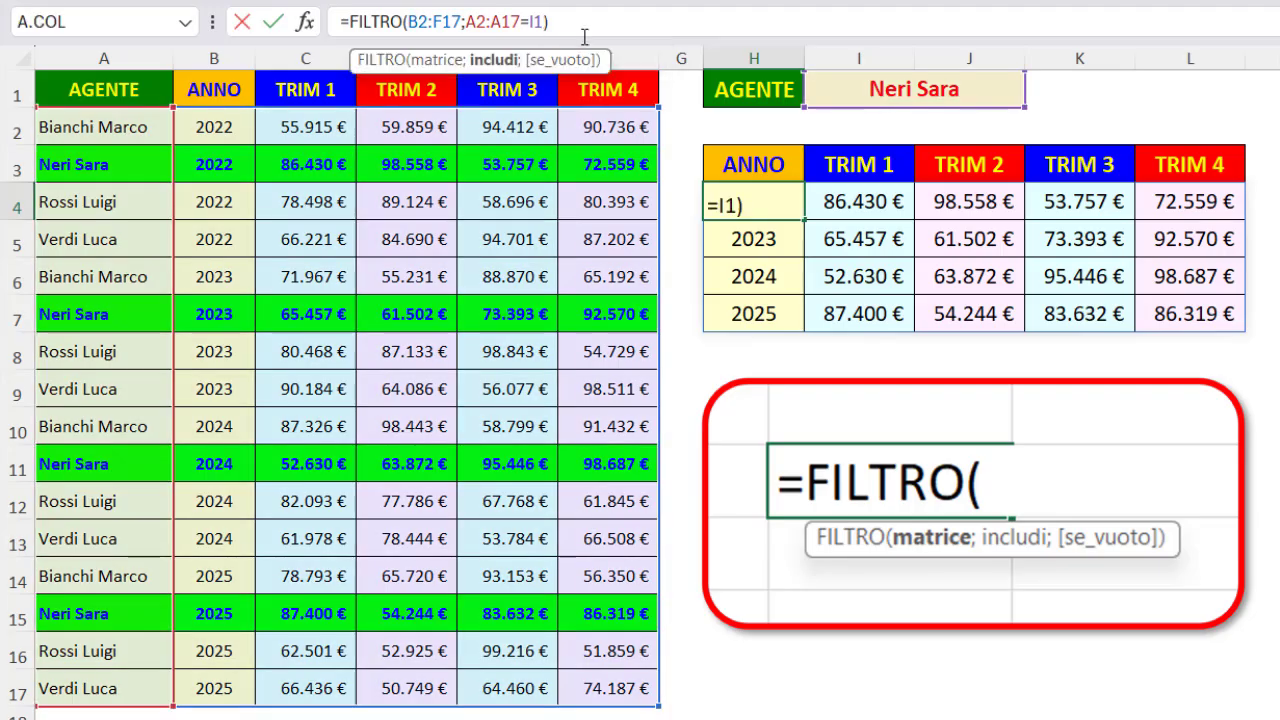
pyautogui.write(';')
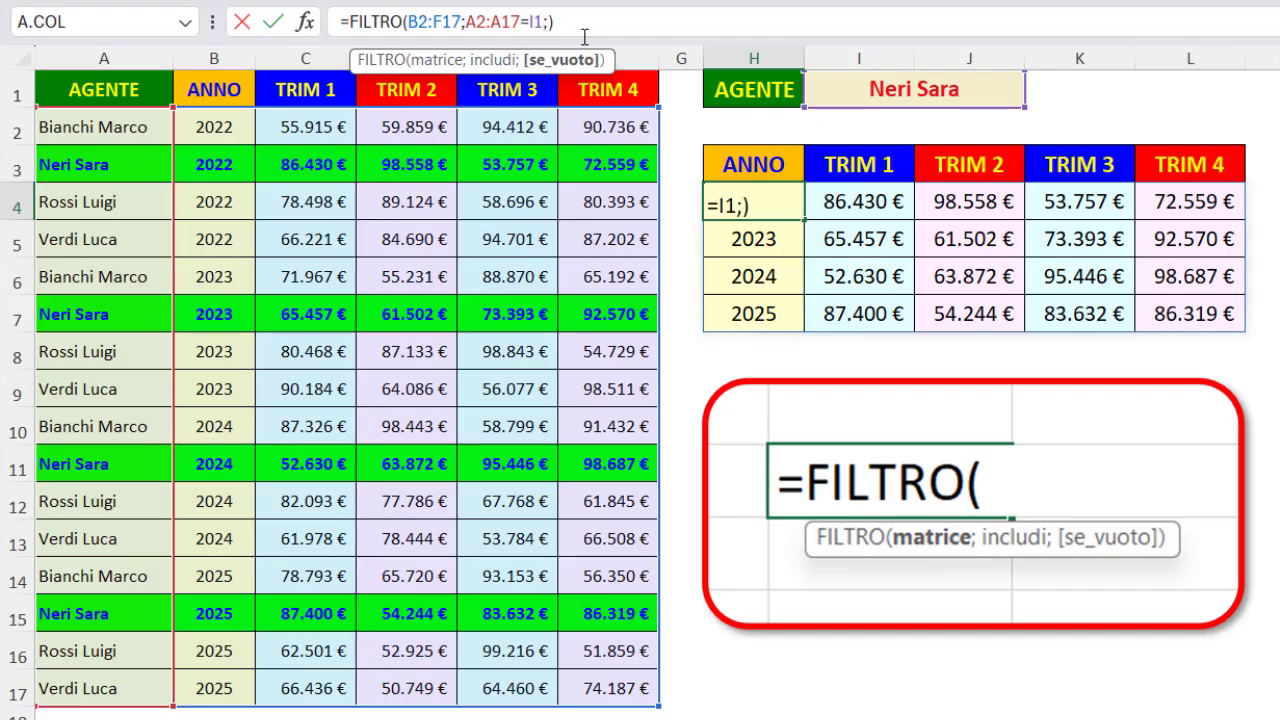
pyautogui.write('"Seleziona agente"')
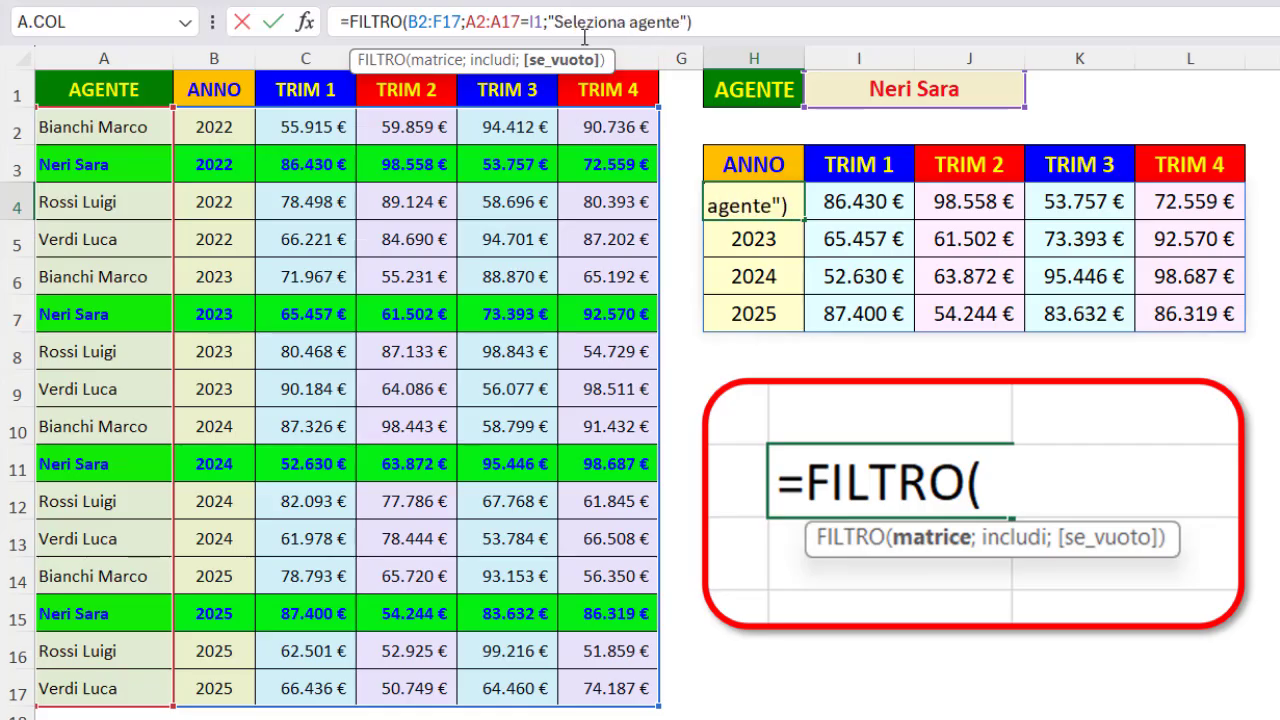
pyautogui.press('Return')
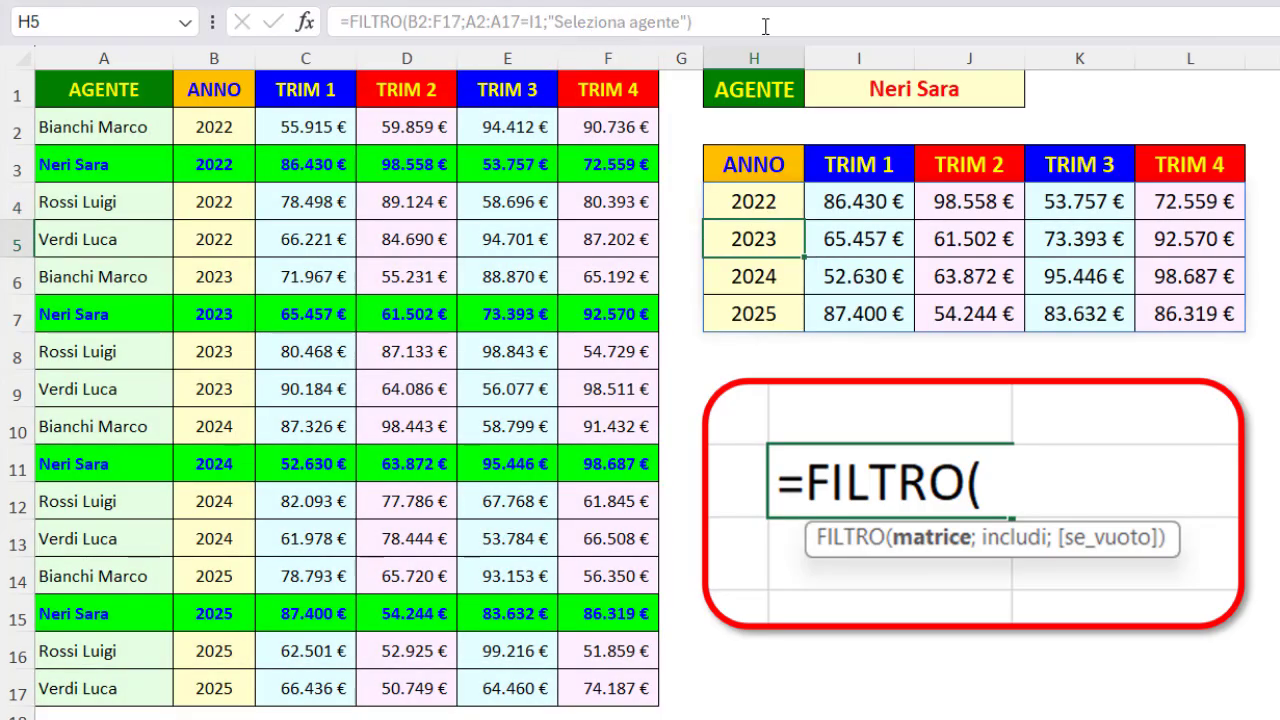
pyautogui.click(960, 89)
pyautogui.press('Delete')
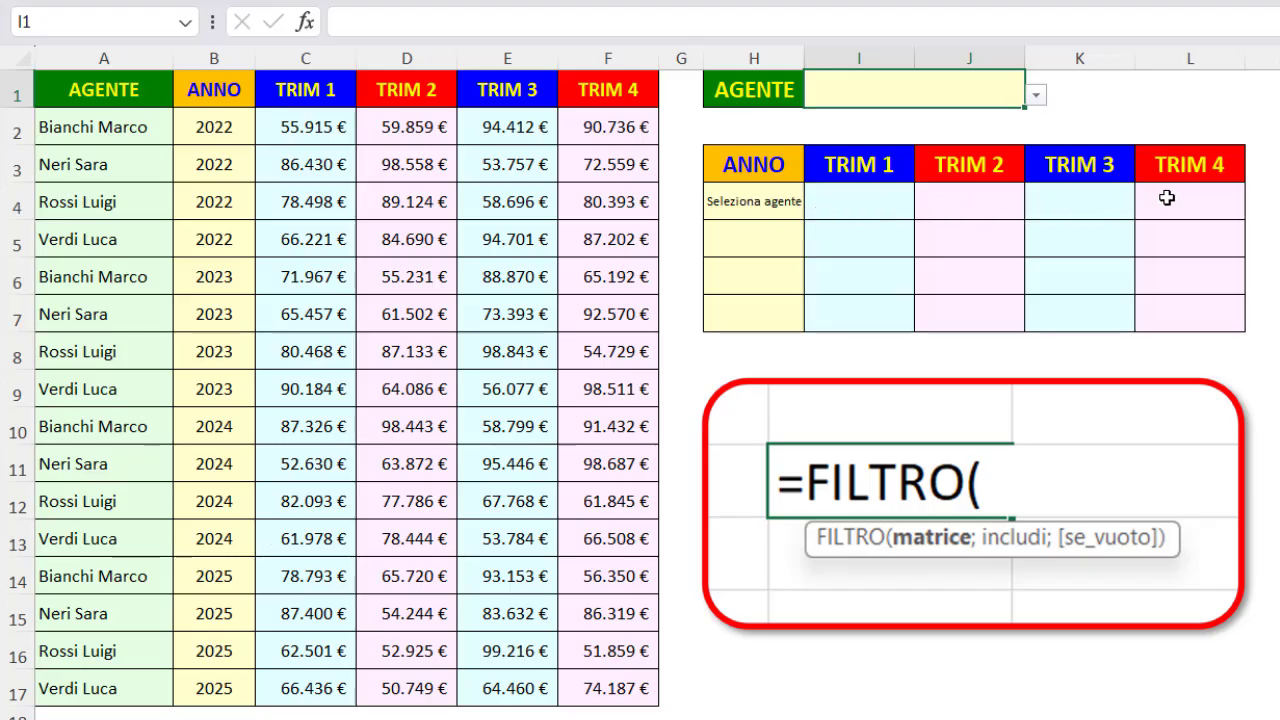
# Replace the if-empty argument in H4 with the array {"Nessuna vendita"\"//////////"\"//////////"\"//////////"\"//////////"}.
pyautogui.click(759, 203)
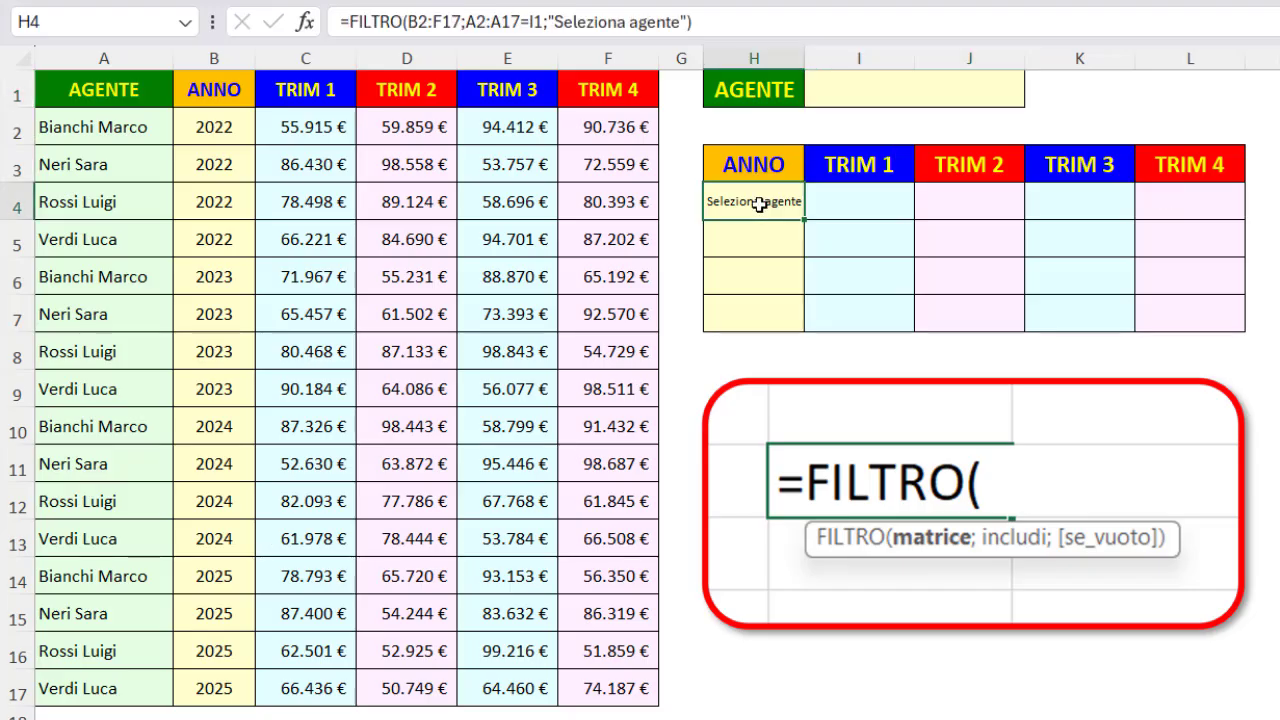
pyautogui.click(589, 22)
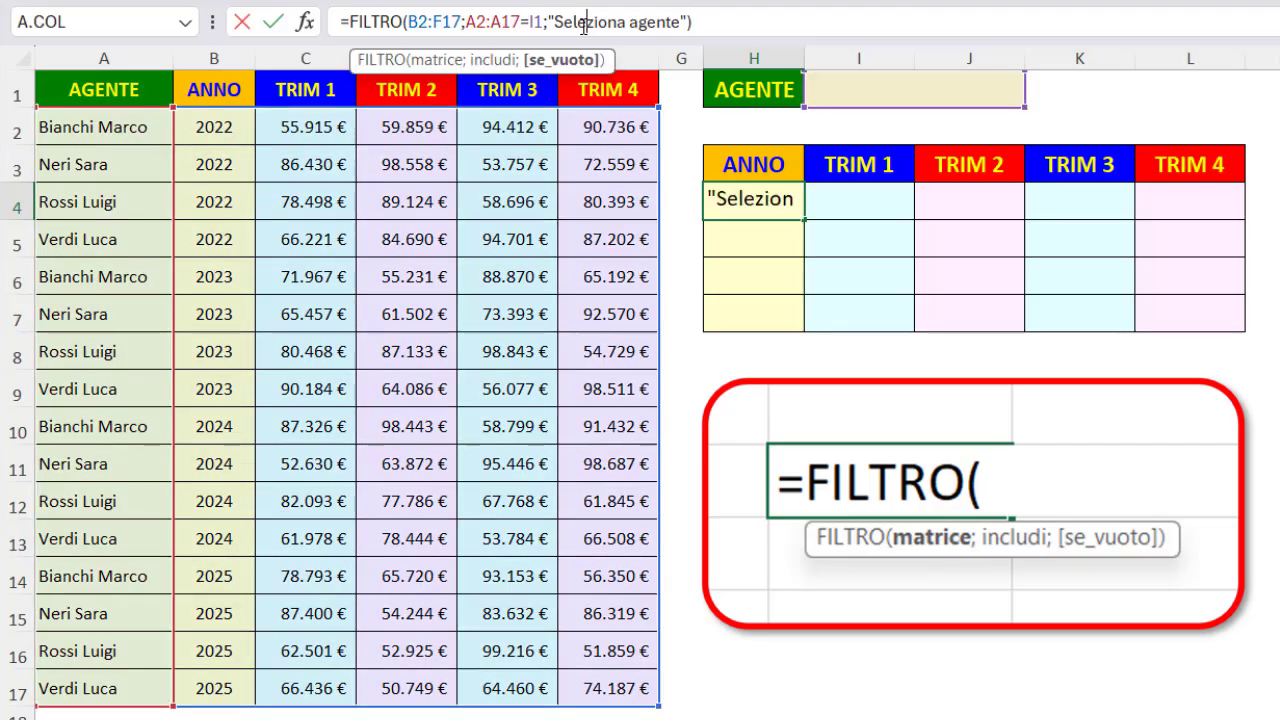
pyautogui.click(574, 64)
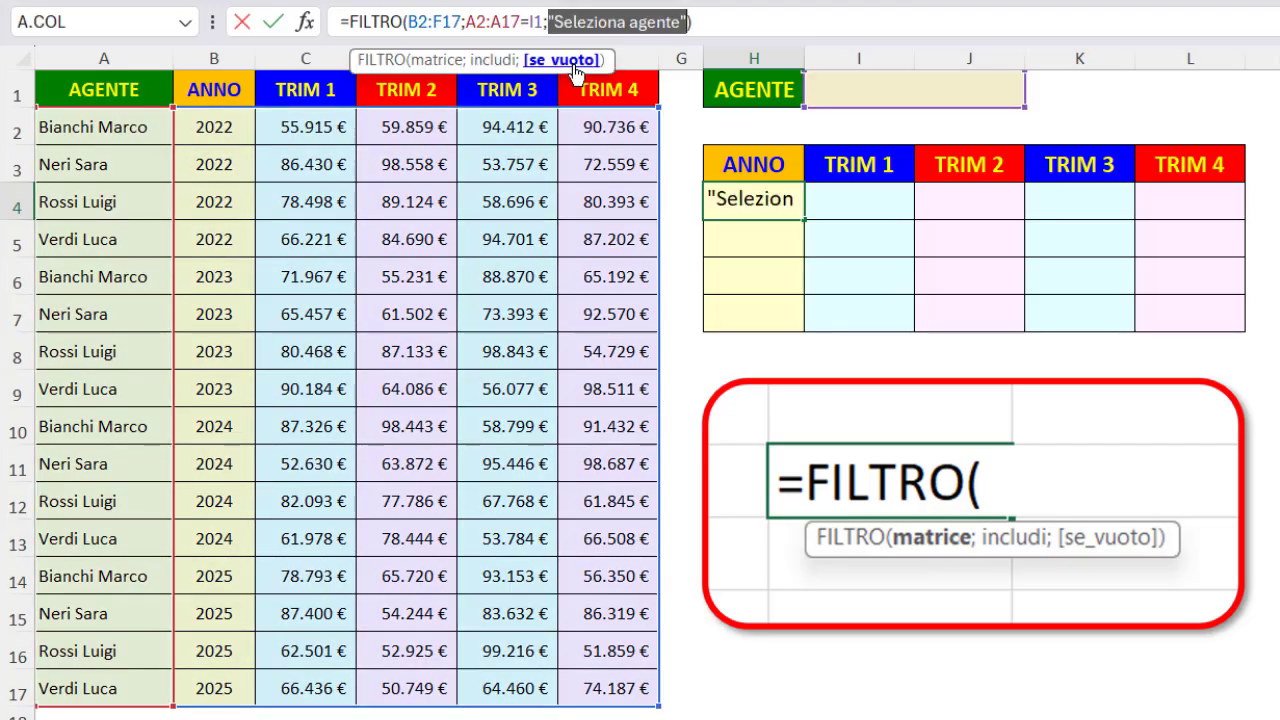
pyautogui.write('{}')
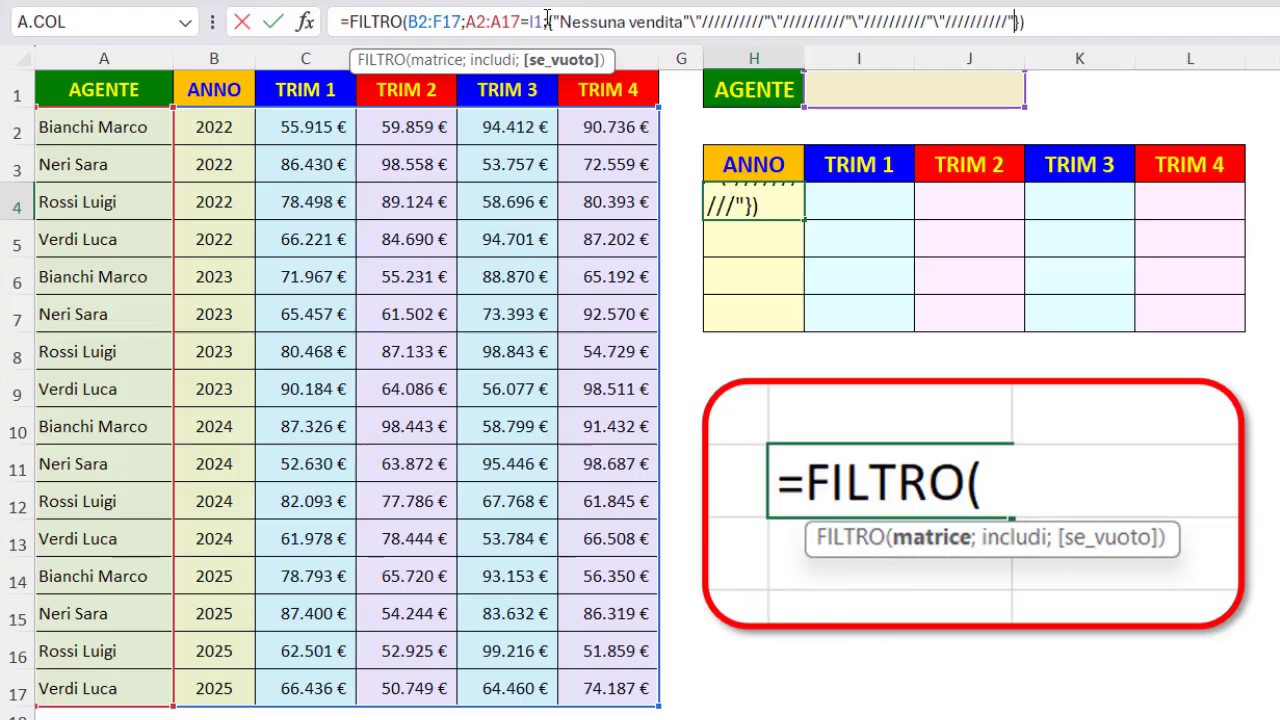
pyautogui.moveTo(550, 19); pyautogui.dragTo(778, 22)
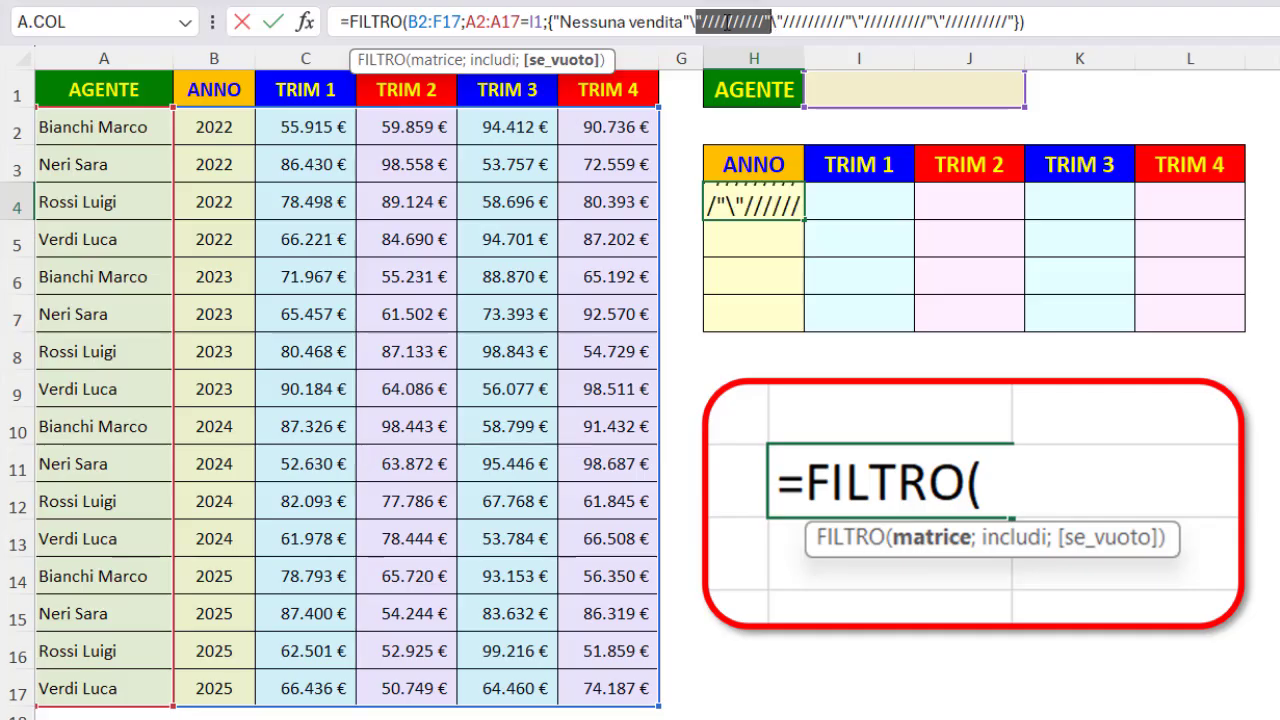
pyautogui.moveTo(690, 22); pyautogui.dragTo(698, 22)
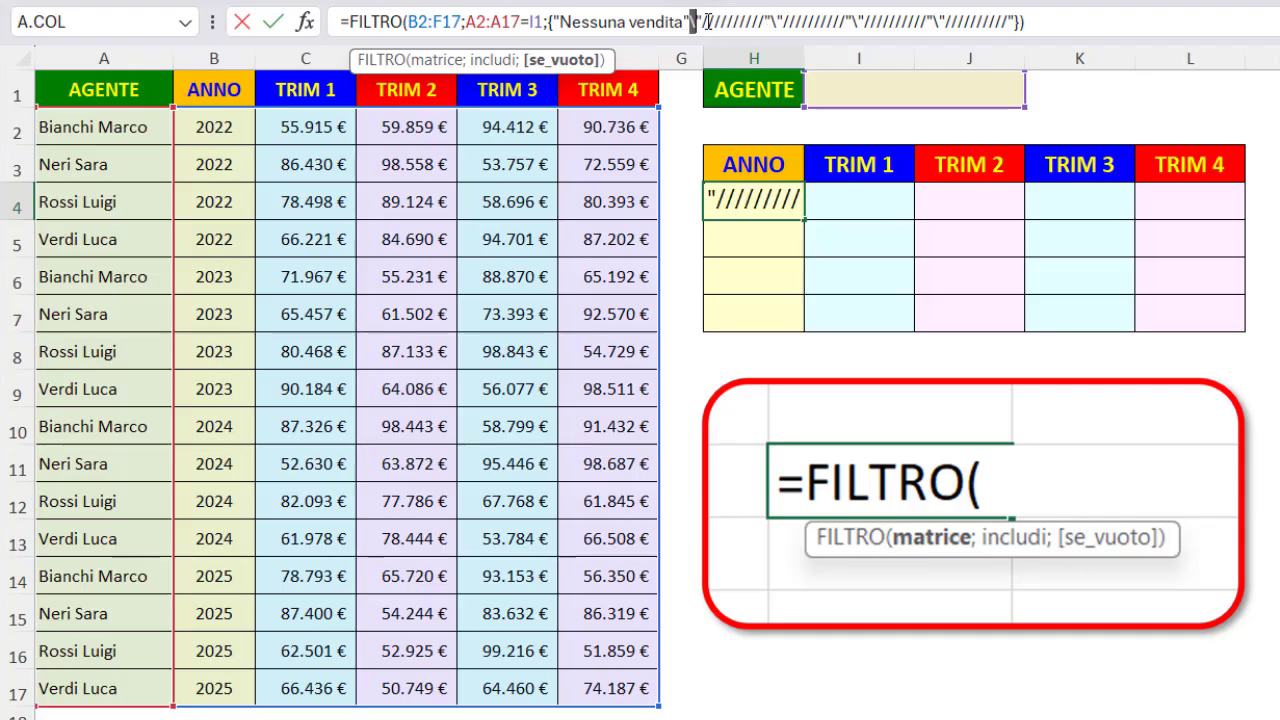
pyautogui.click(777, 19)
pyautogui.write('\\')
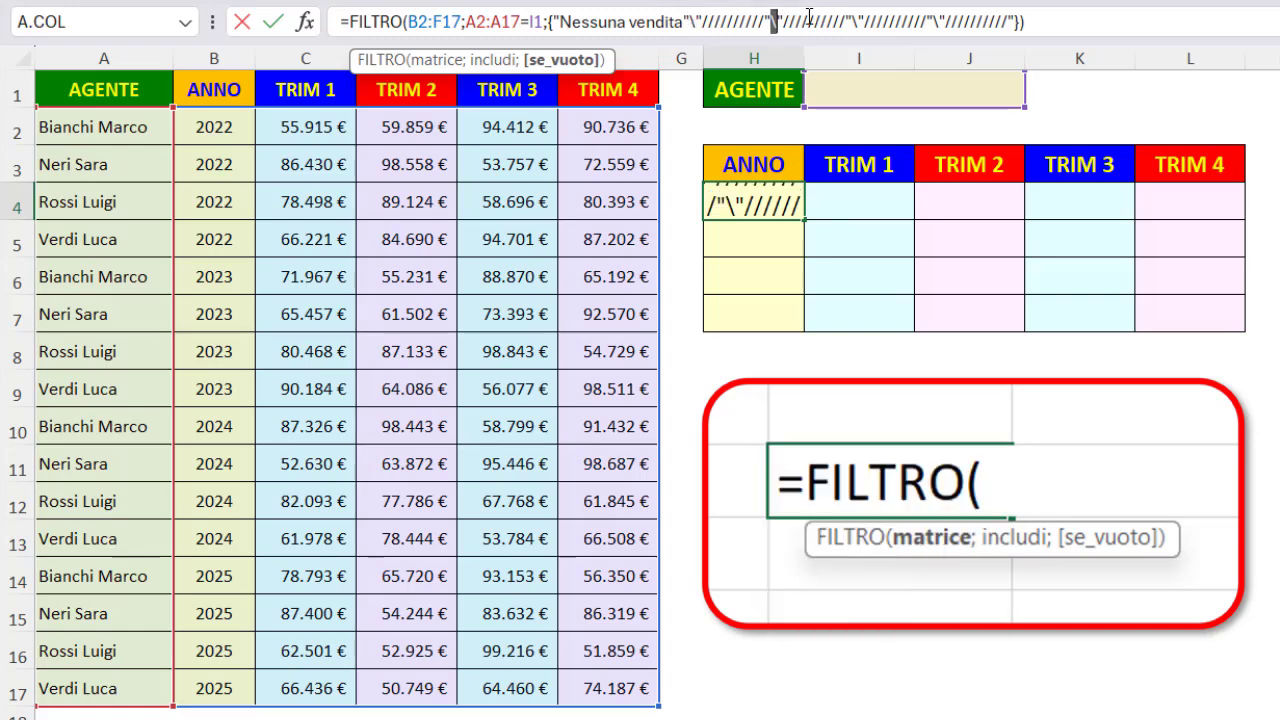
pyautogui.press('Return')
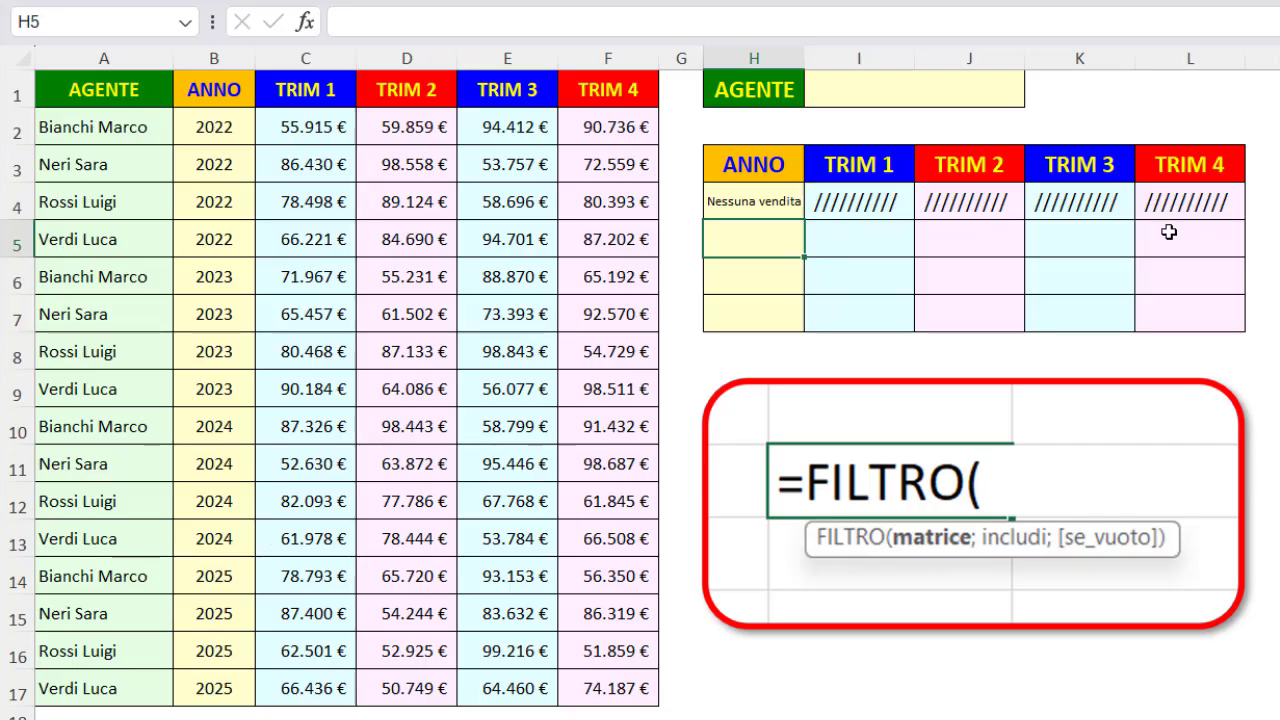
# Choose the second agent from the list in I1.
pyautogui.click(998, 96)
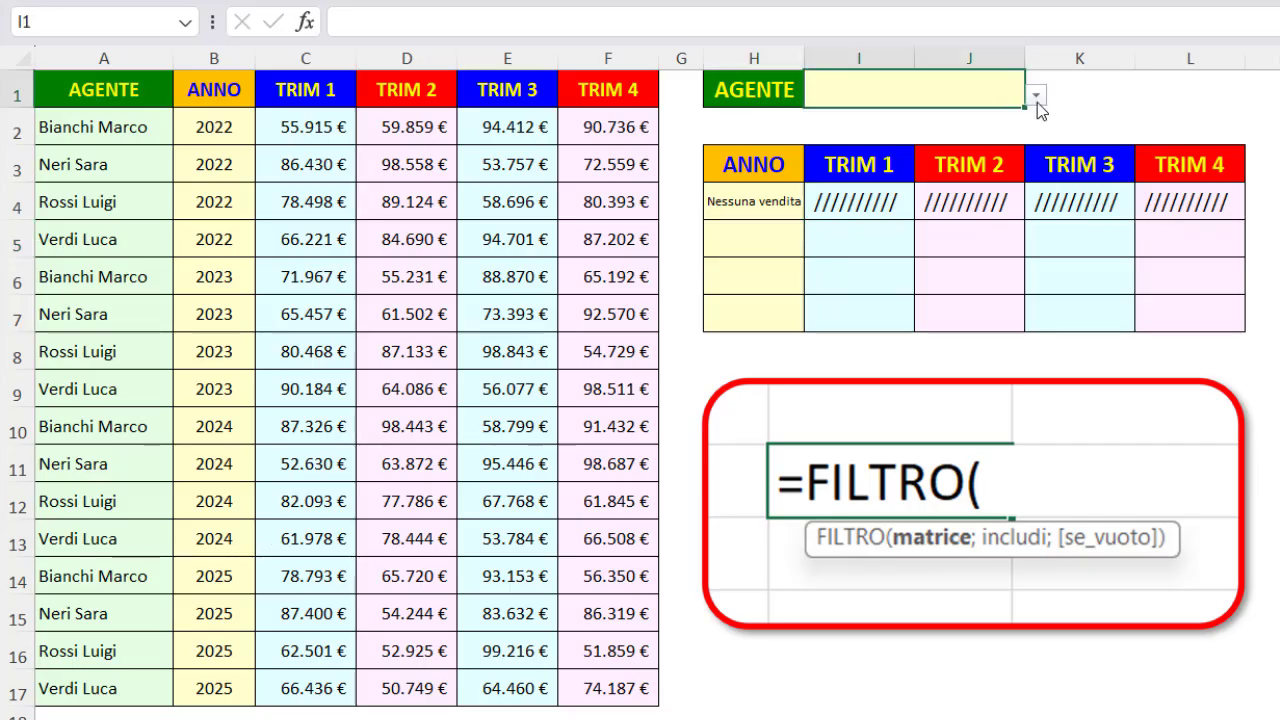
pyautogui.click(1037, 97)
pyautogui.click(898, 143)
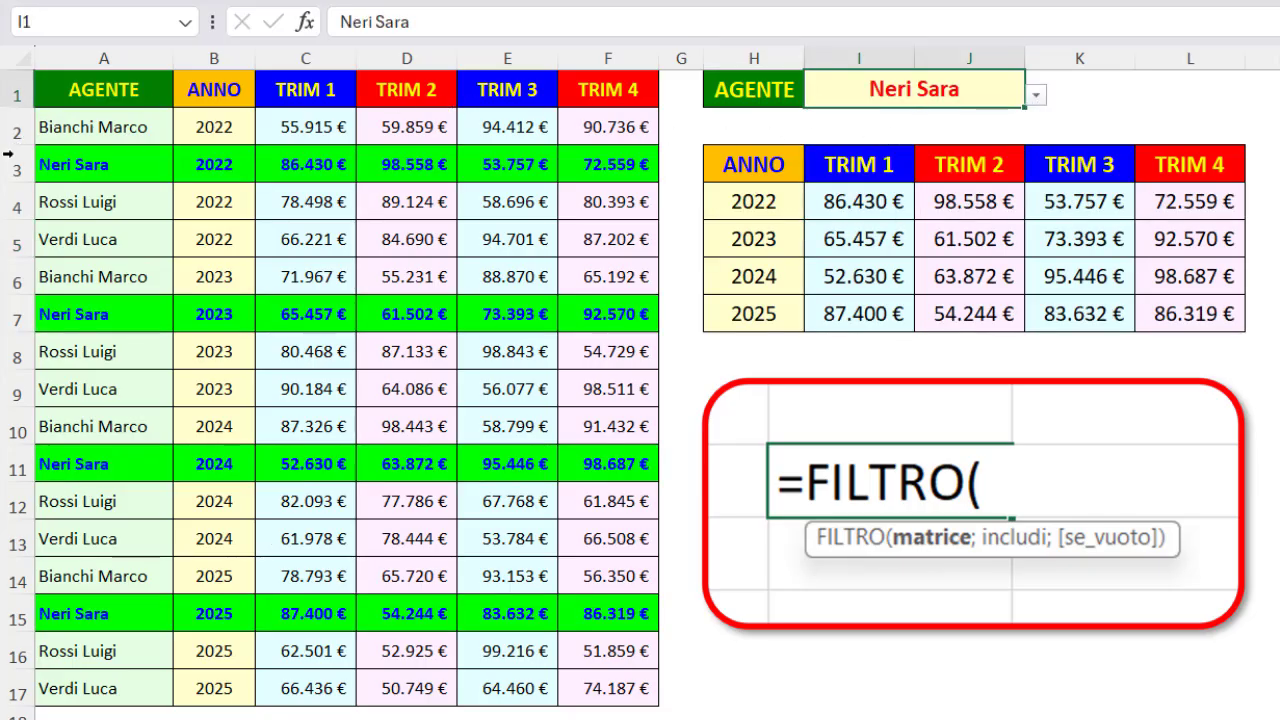
# Delete the selected agent's name from A3, A7, A11 and A15 to test the if-empty array.
pyautogui.click(81, 166)
pyautogui.press('Delete')
pyautogui.click(86, 314)
pyautogui.press('Delete')
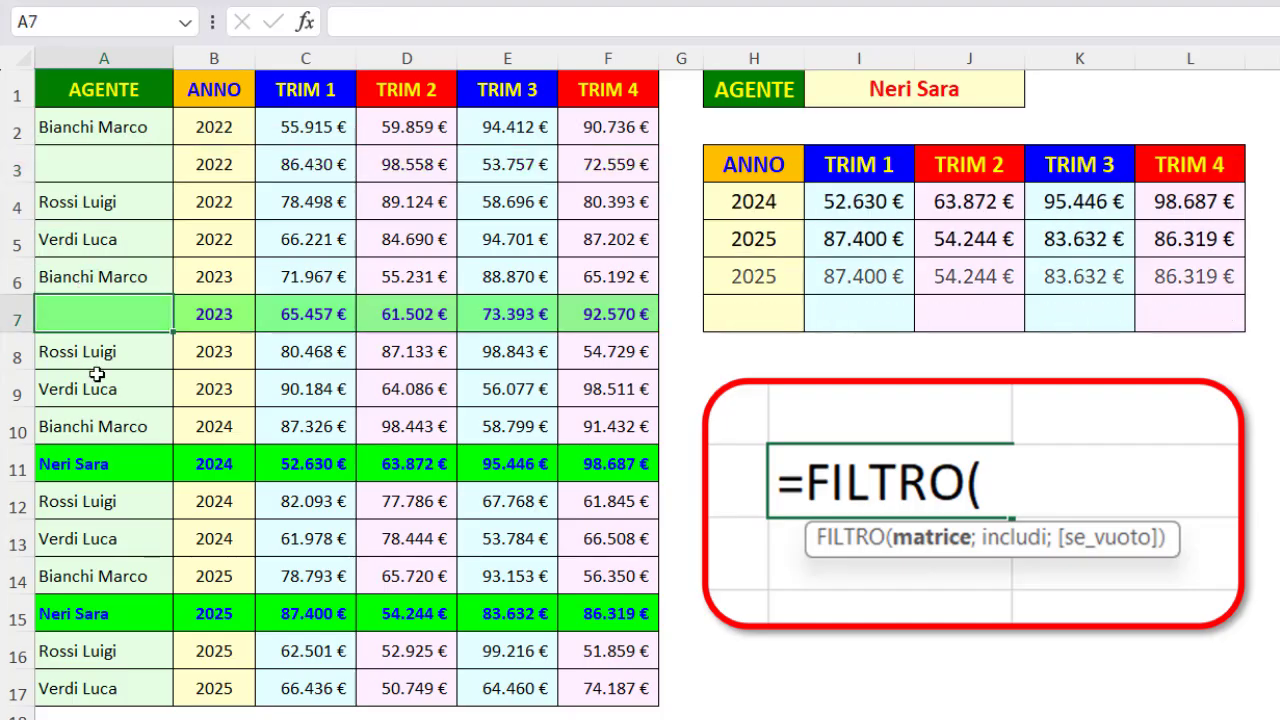
pyautogui.click(100, 456)
pyautogui.press('Delete')
pyautogui.click(95, 612)
pyautogui.press('Delete')
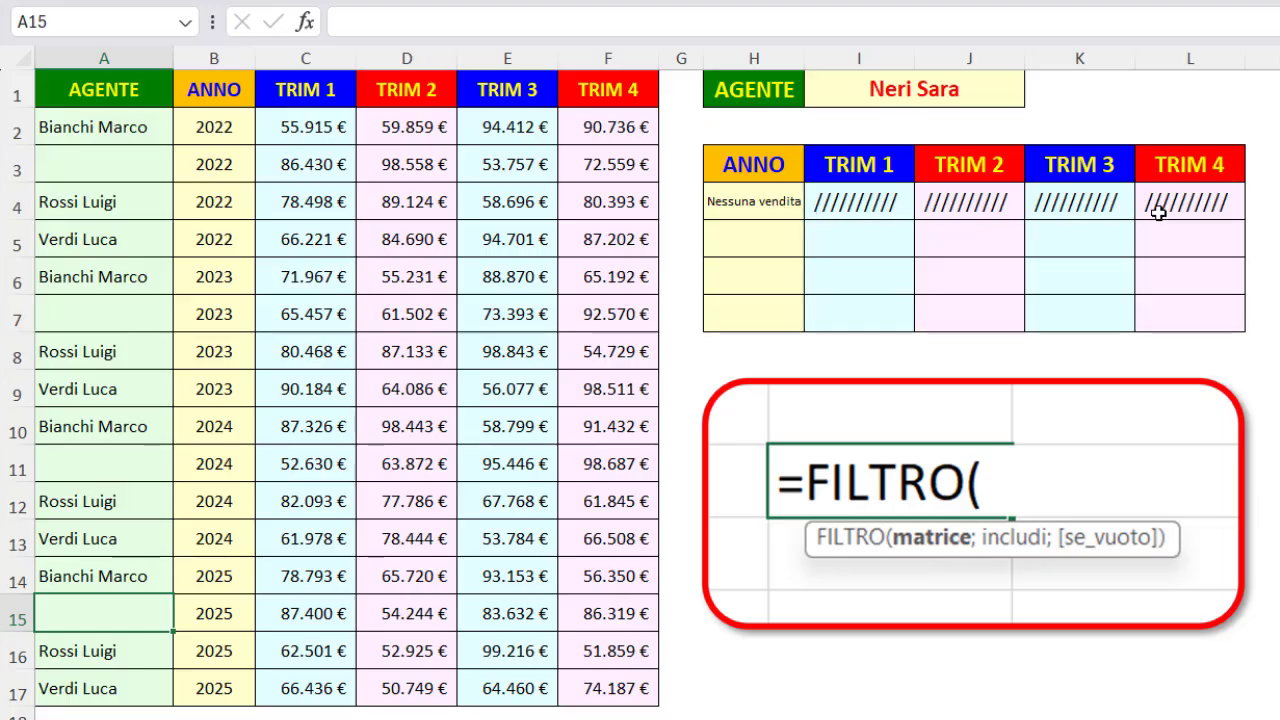
# Undo the four deletions of the agent's name in column A.
pyautogui.click(1017, 90)
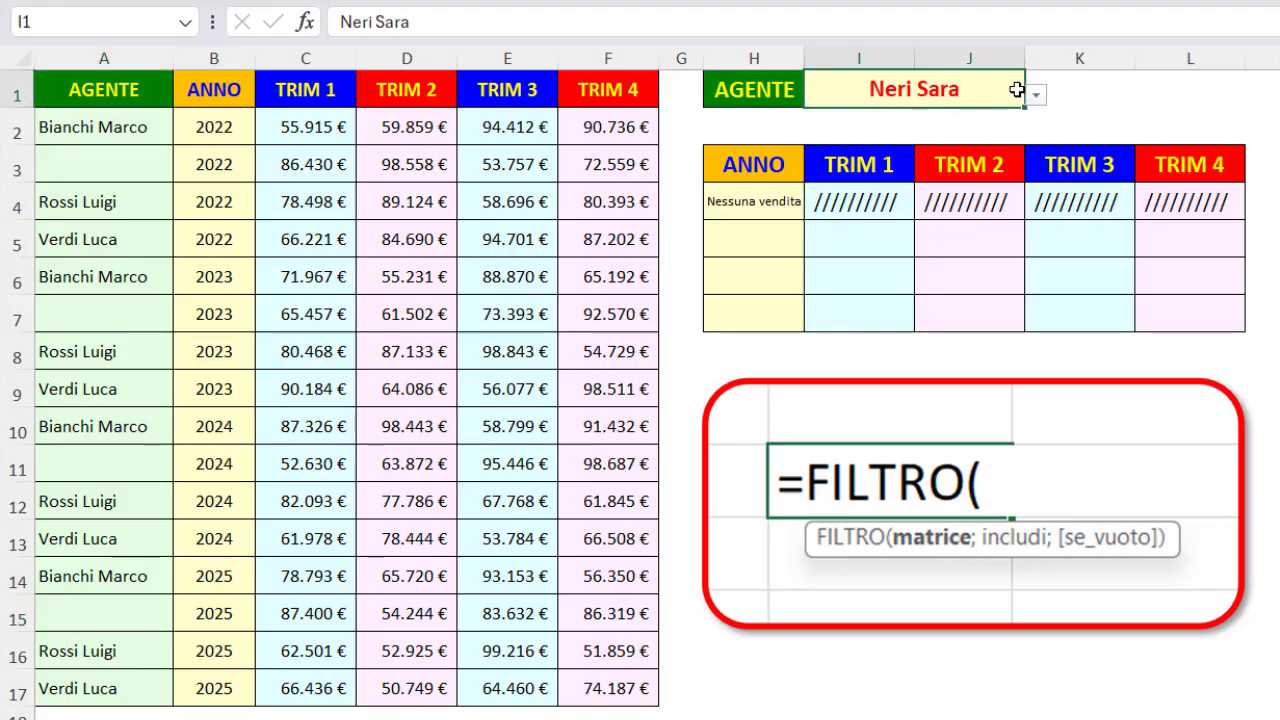
pyautogui.hotkey('ctrl', 'z')
pyautogui.hotkey('ctrl', 'z')
pyautogui.hotkey('ctrl', 'z')
pyautogui.hotkey('ctrl', 'z')
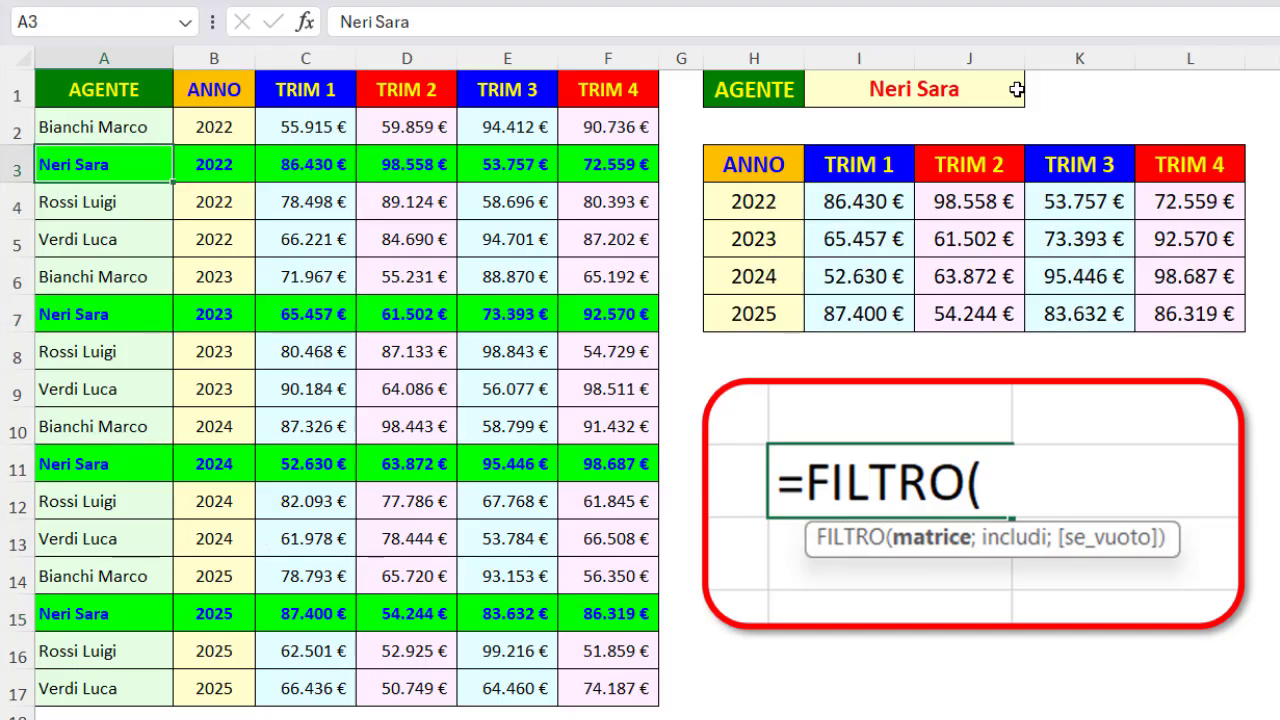
# Switch the agent in I1 to the third name to test the chart, and return to the second name.
pyautogui.click(1017, 90)
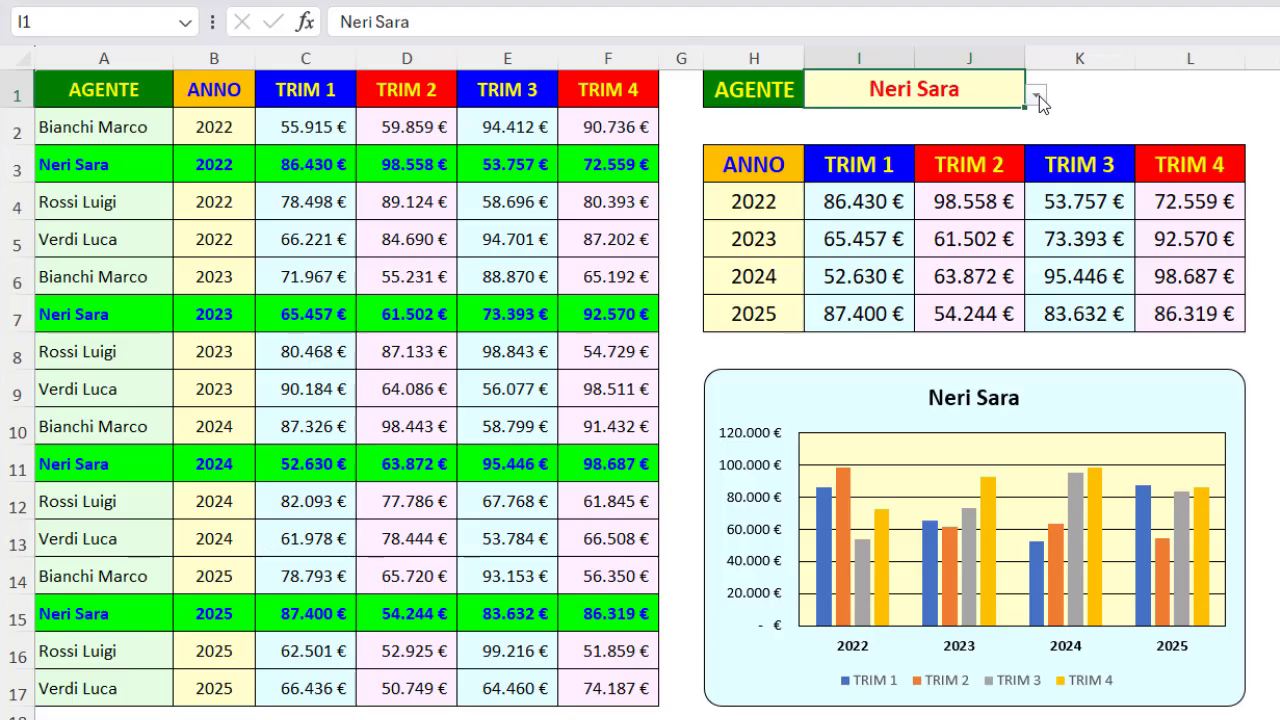
pyautogui.click(1040, 98)
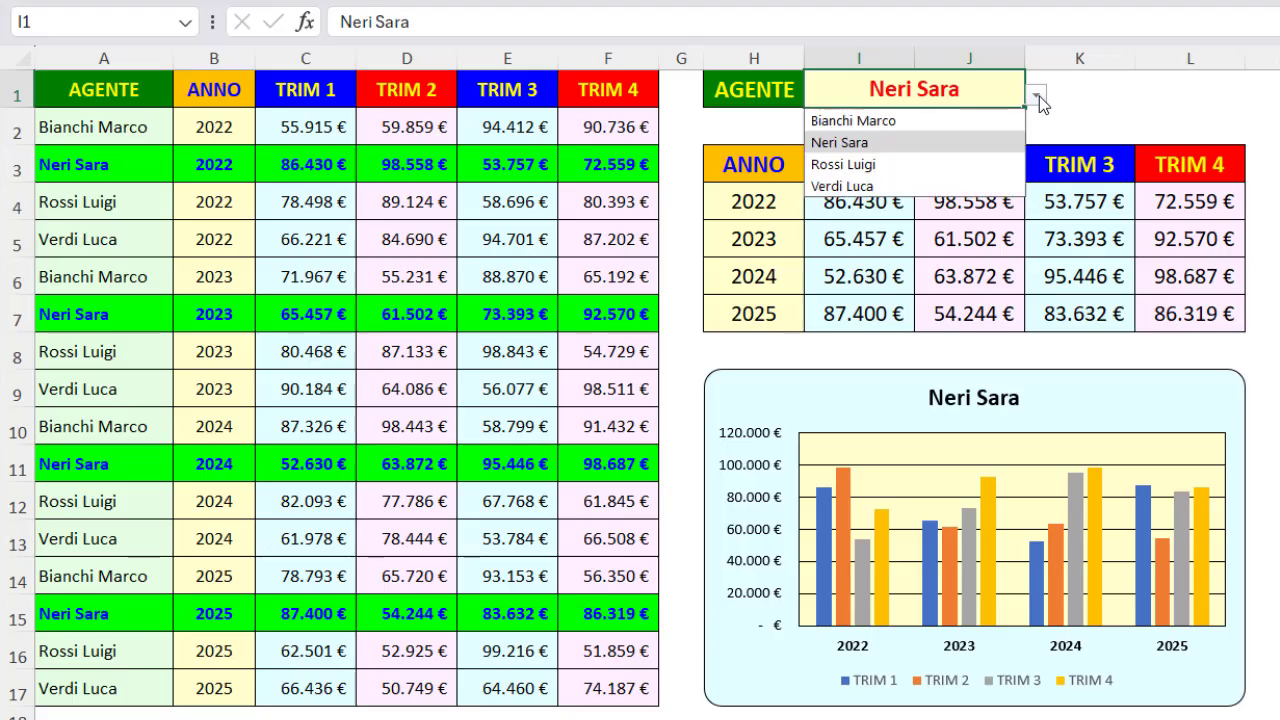
pyautogui.click(935, 165)
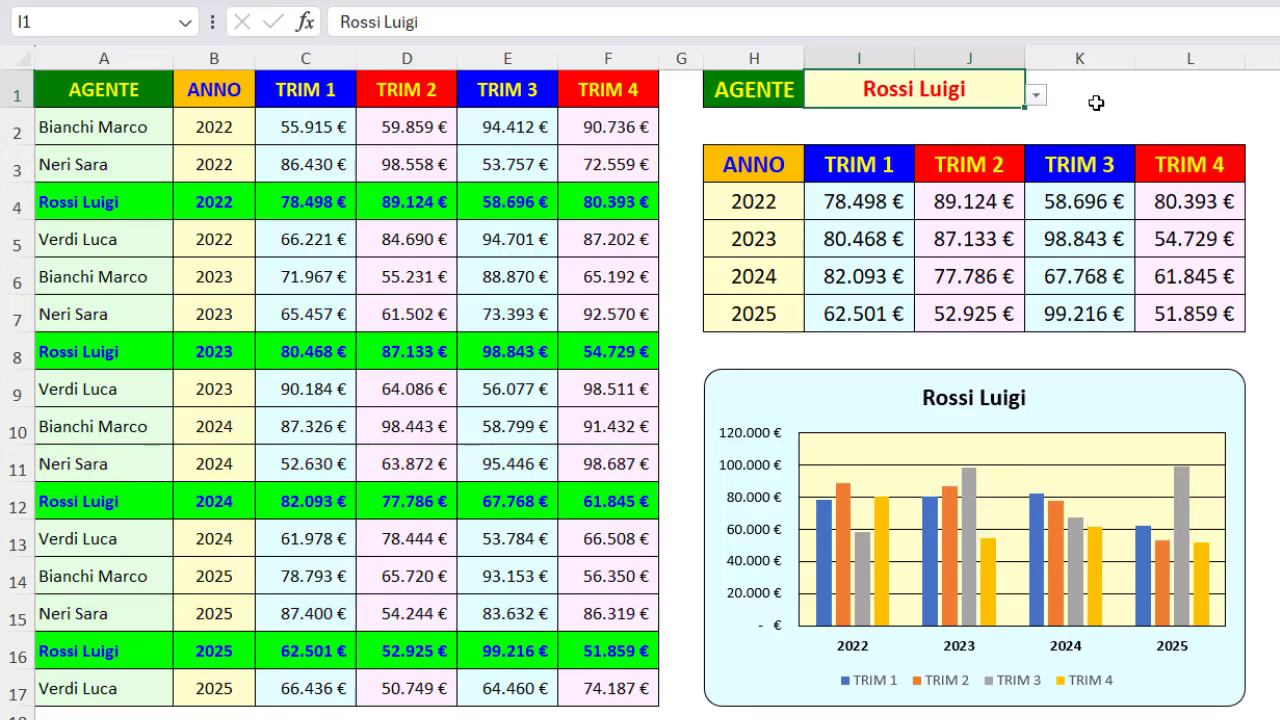
pyautogui.click(1036, 97)
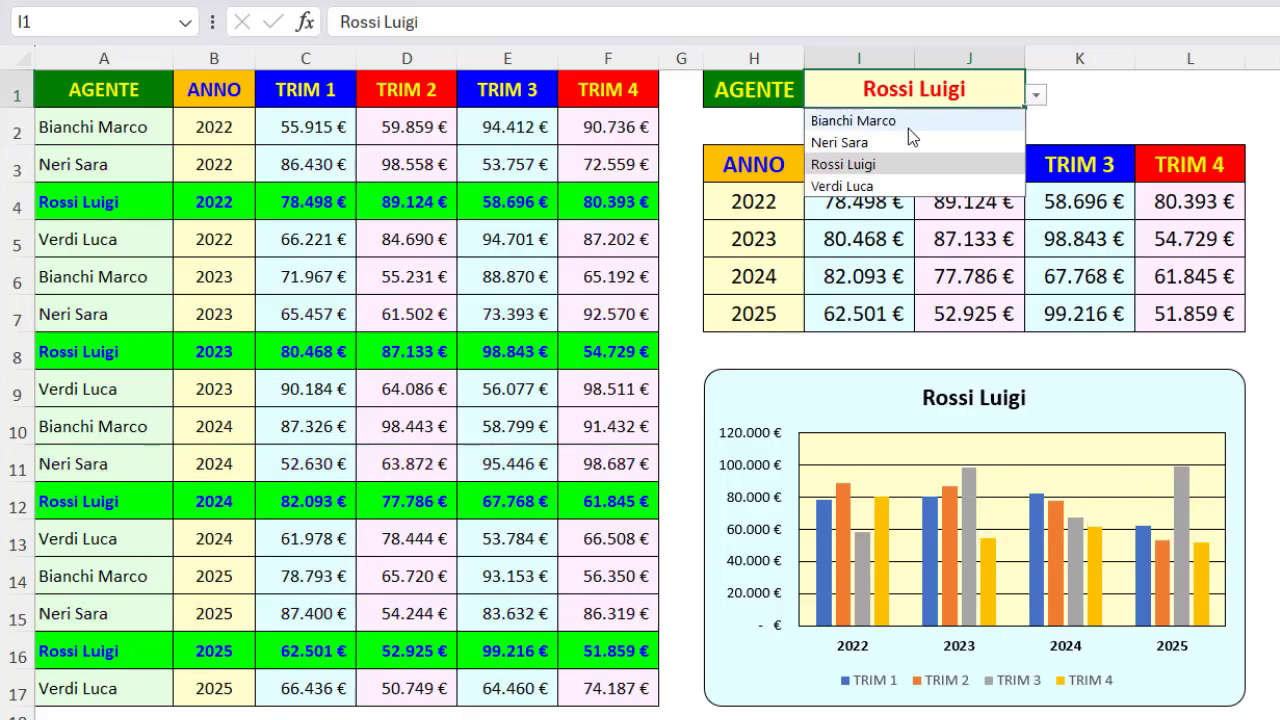
pyautogui.click(882, 140)
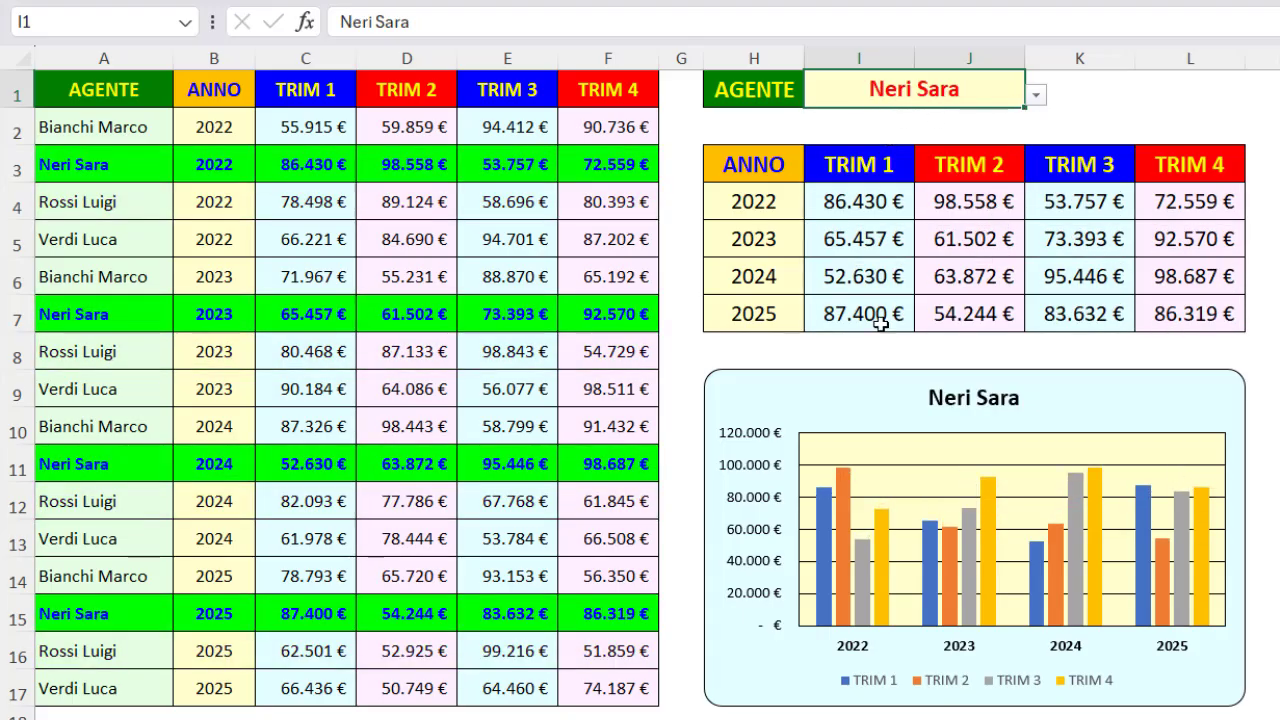
# Delete the data in A8:F17 and compare the chart's source range before and after the deletion.
pyautogui.click(819, 393)
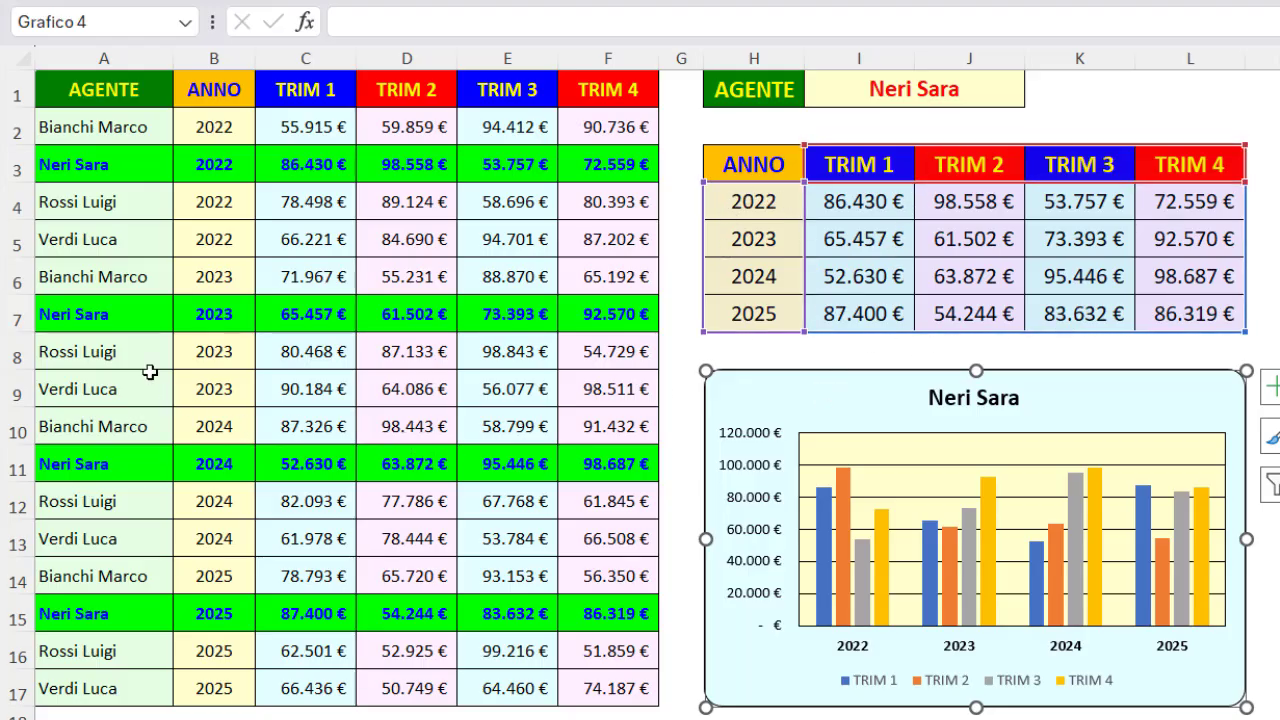
pyautogui.moveTo(100, 358); pyautogui.dragTo(640, 690)
pyautogui.press('Delete')
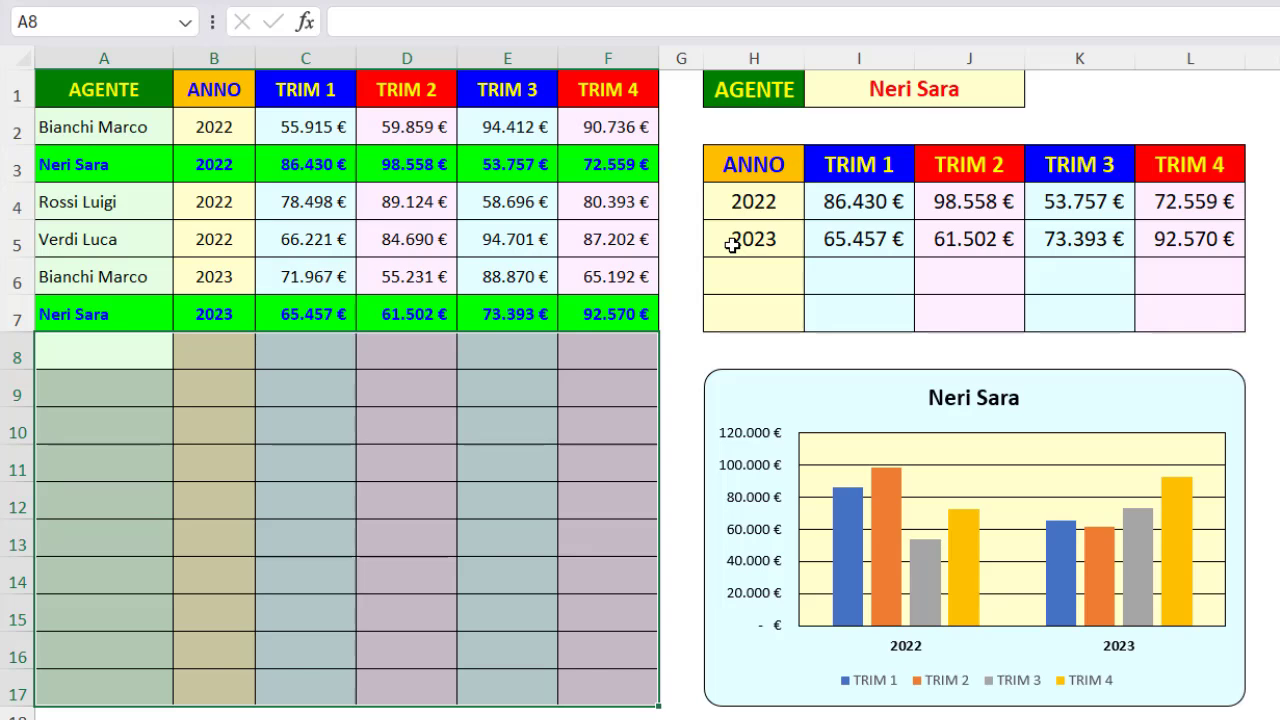
pyautogui.click(807, 398)
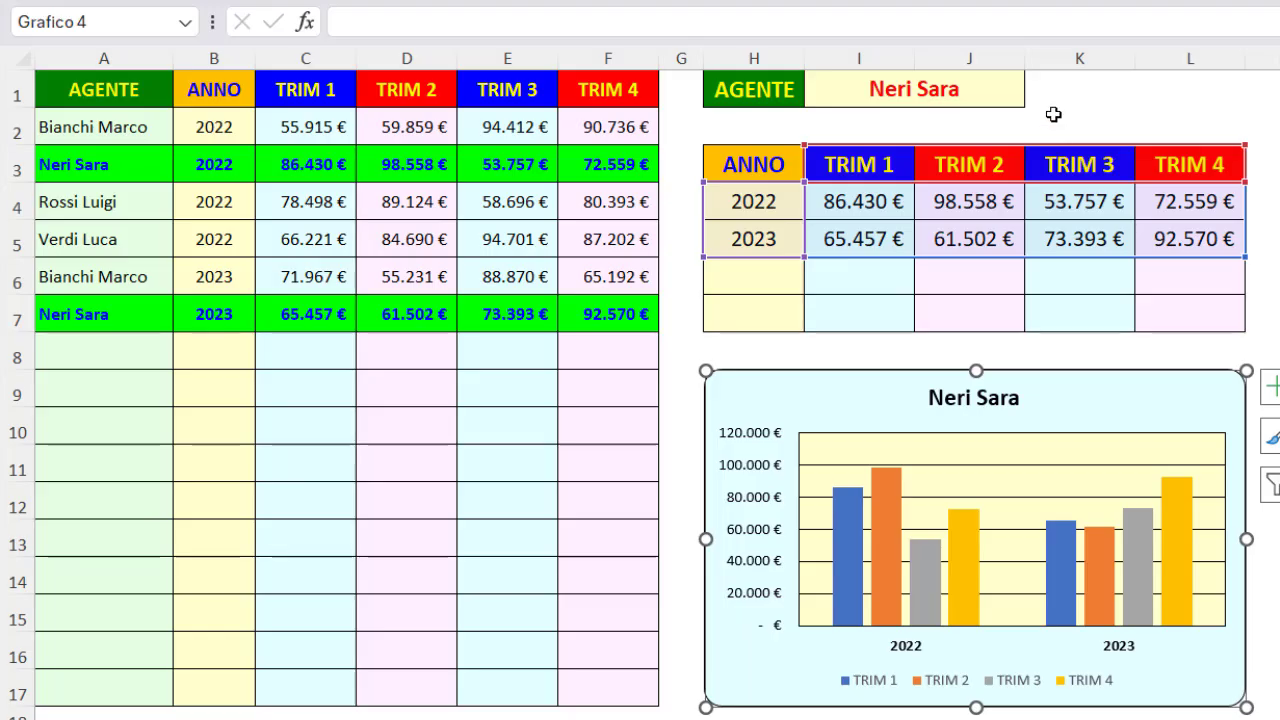
# Switch the agent in I1 to the fourth name and check the chart's source range.
pyautogui.click(1002, 88)
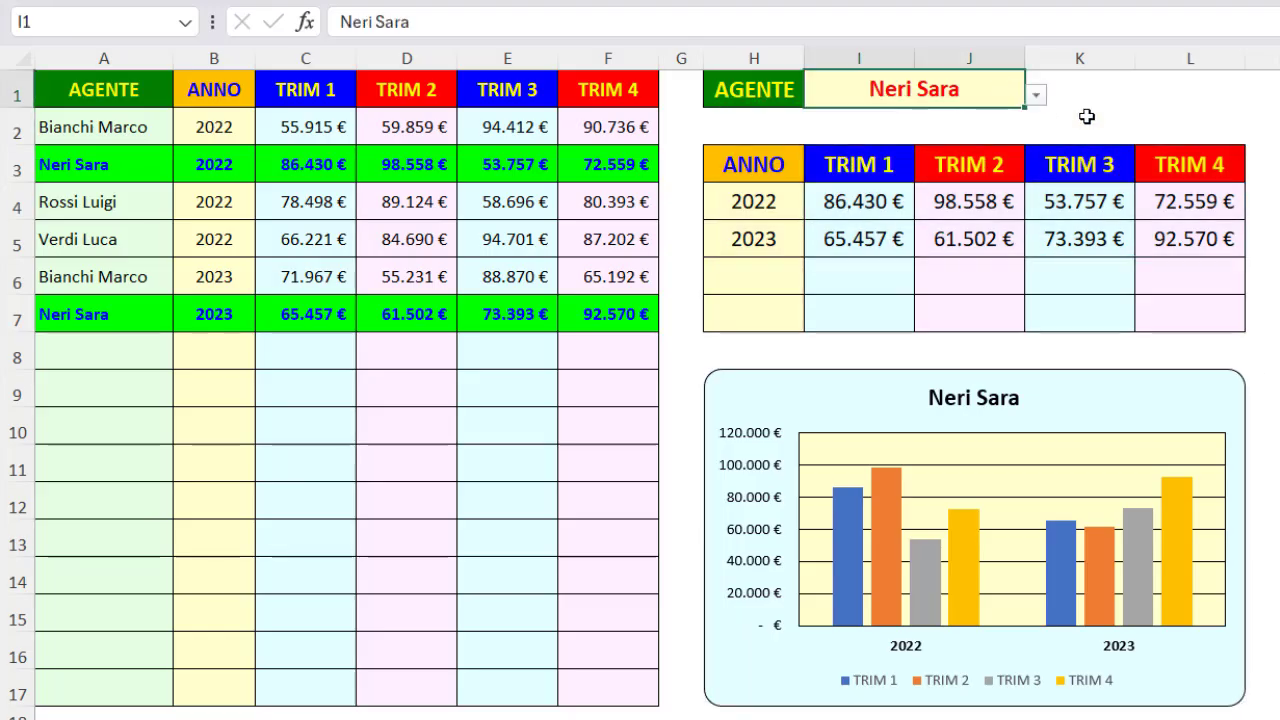
pyautogui.click(1036, 94)
pyautogui.click(866, 187)
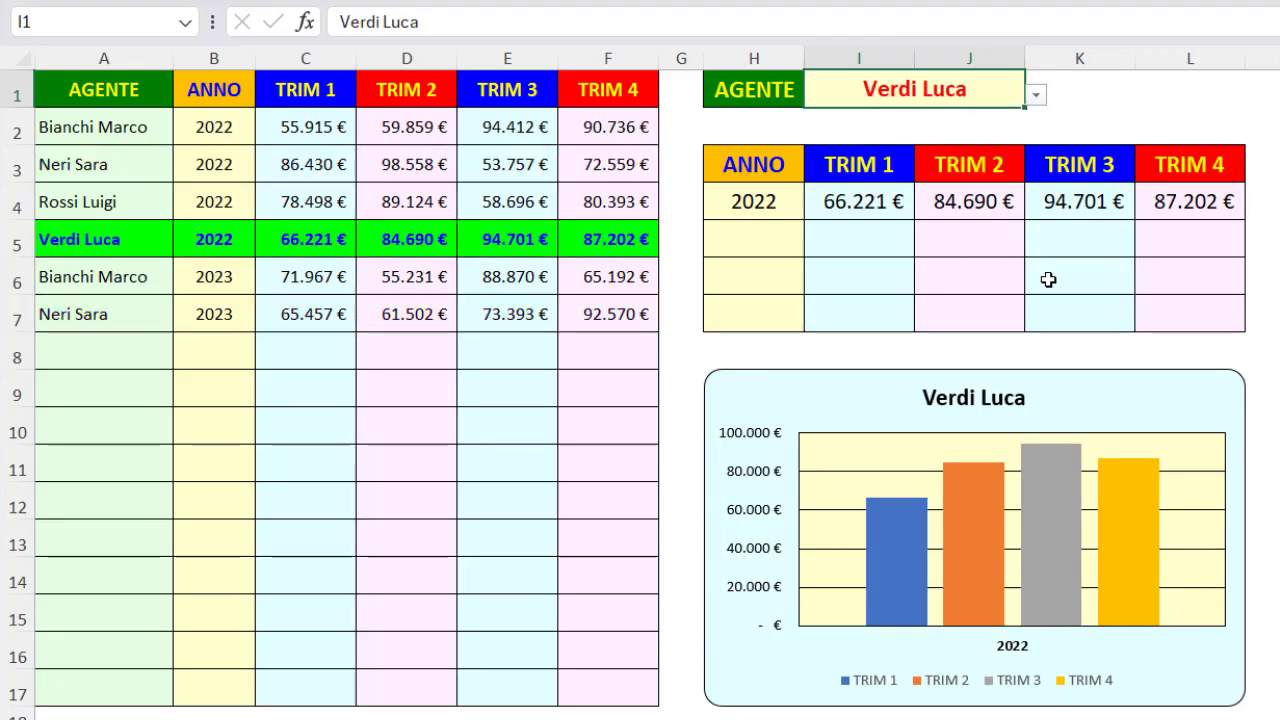
pyautogui.click(837, 392)
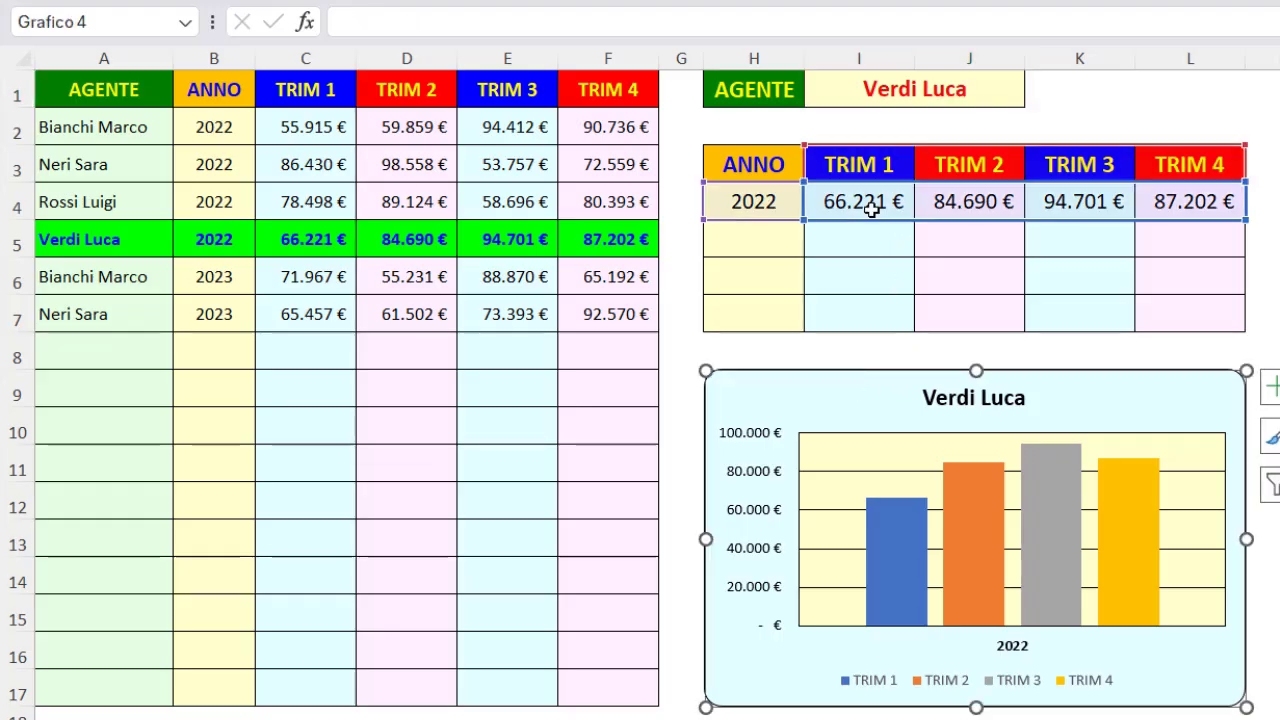
# Undo the last agent switch in I1 and the deletion of A8:F17, and check the chart's source range.
pyautogui.hotkey('ctrl', 'z')
pyautogui.hotkey('ctrl', 'z')
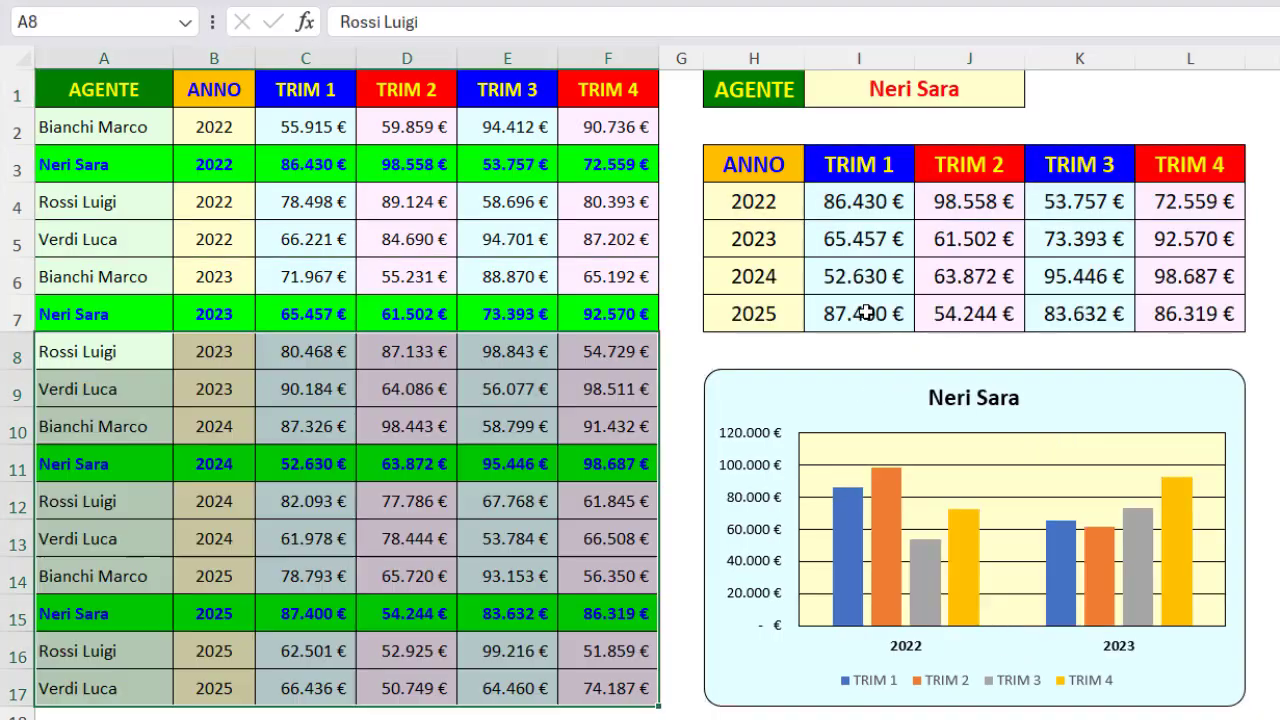
pyautogui.click(862, 388)
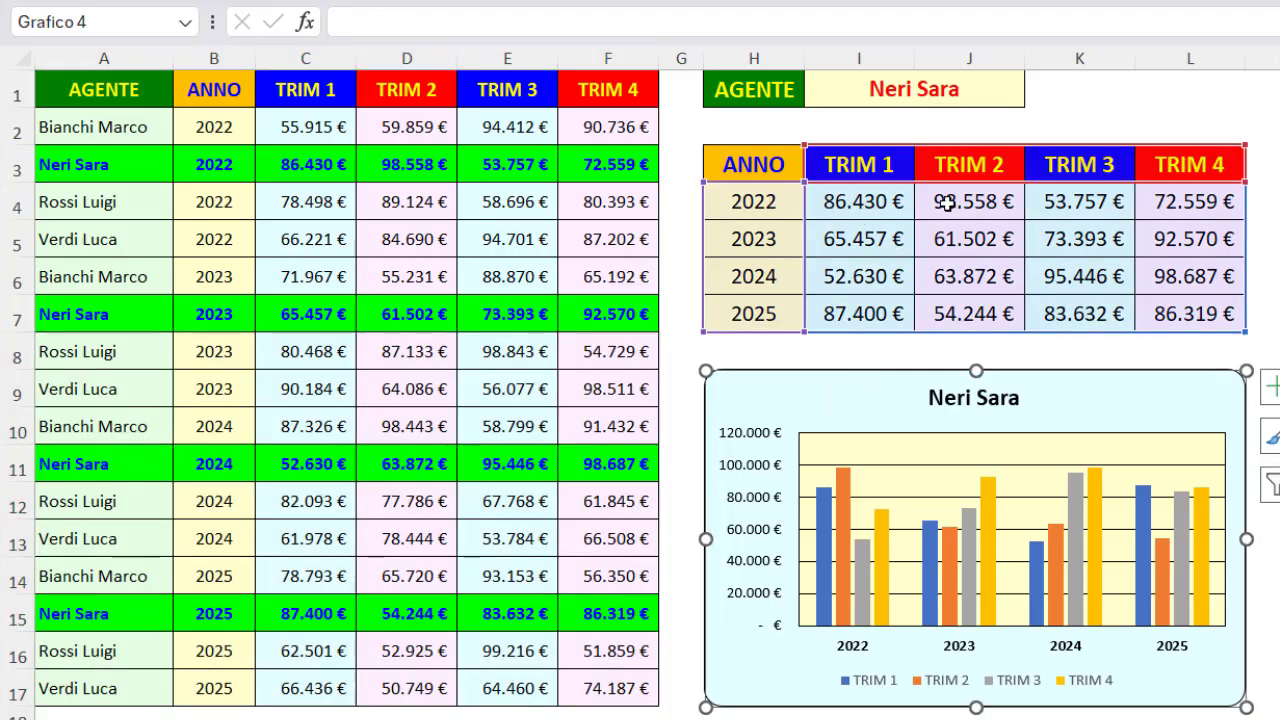
pyautogui.click(1005, 82)
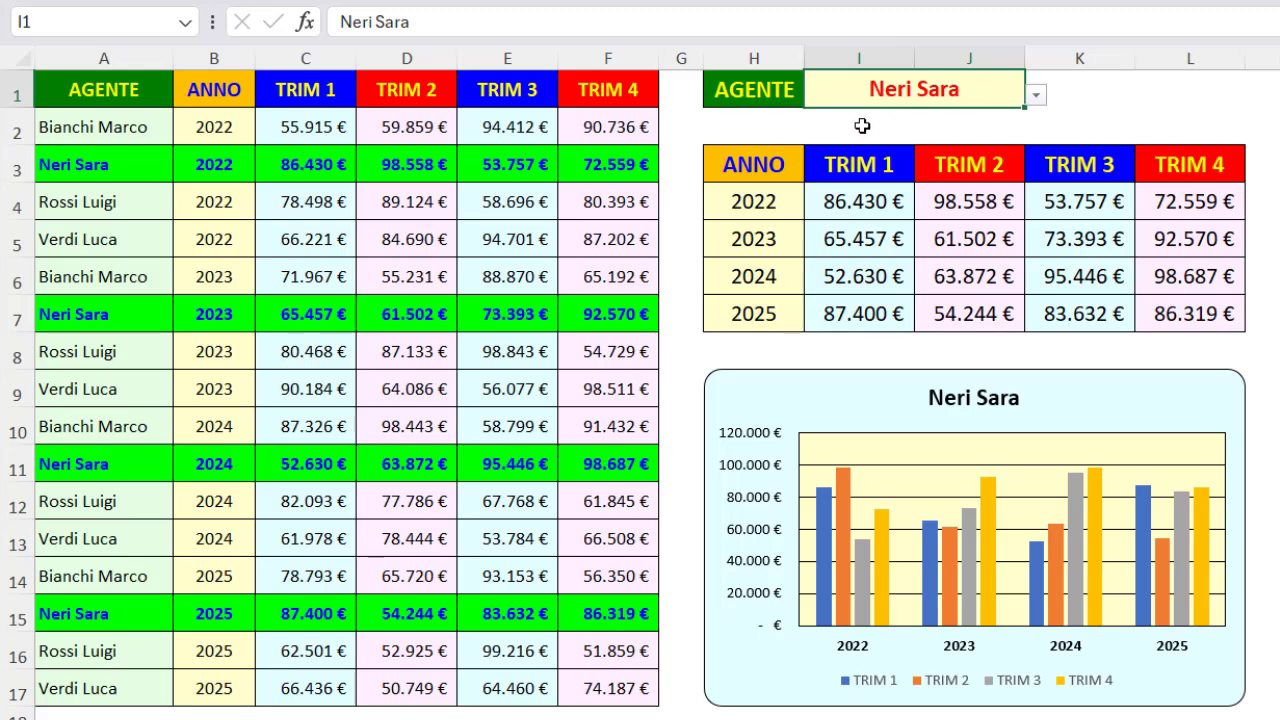
pyautogui.moveTo(736, 163); pyautogui.dragTo(1190, 164)
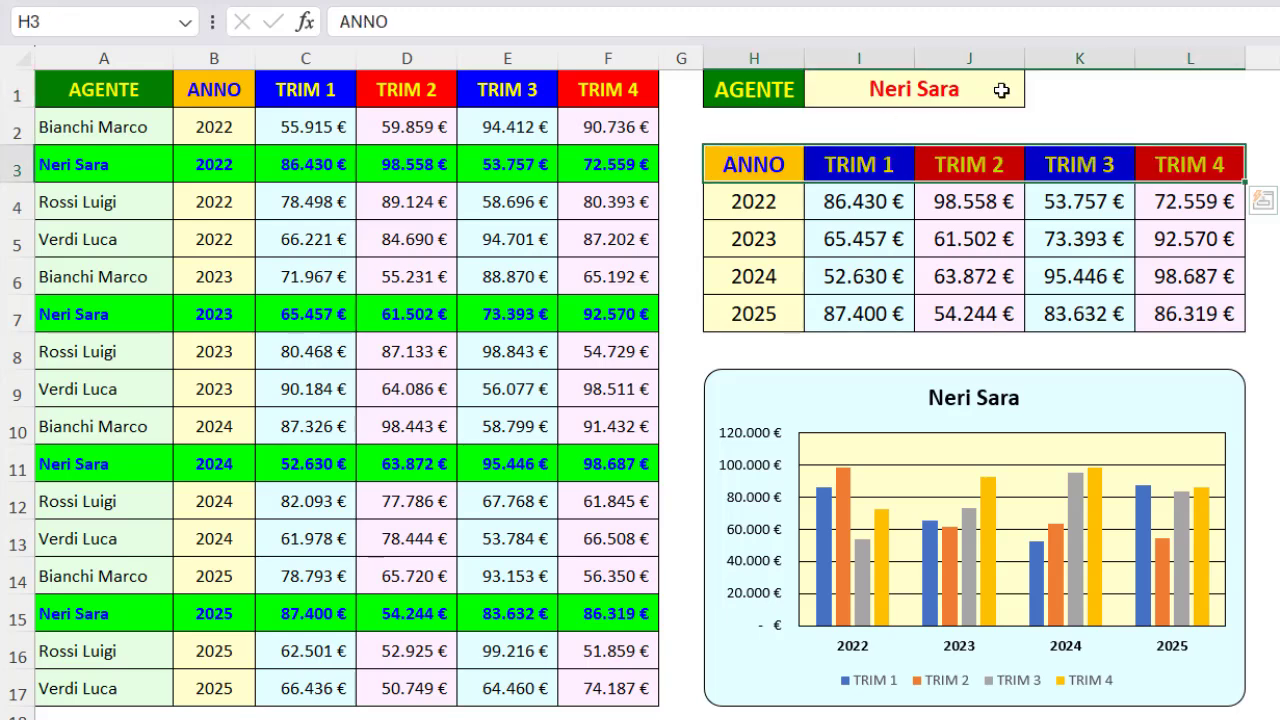
pyautogui.click(1001, 90)
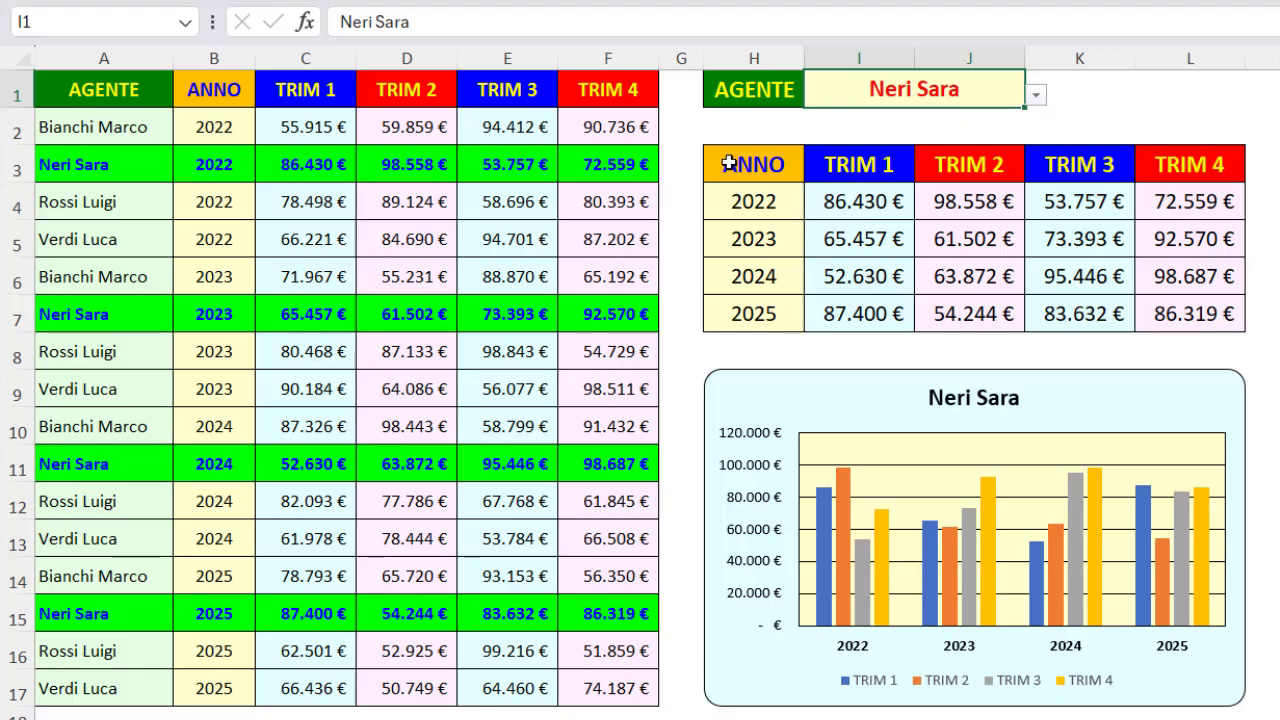
# Turn on filtering for the source table and filter the AGENTE column to show only the agent selected in I1.
pyautogui.click(303, 204)
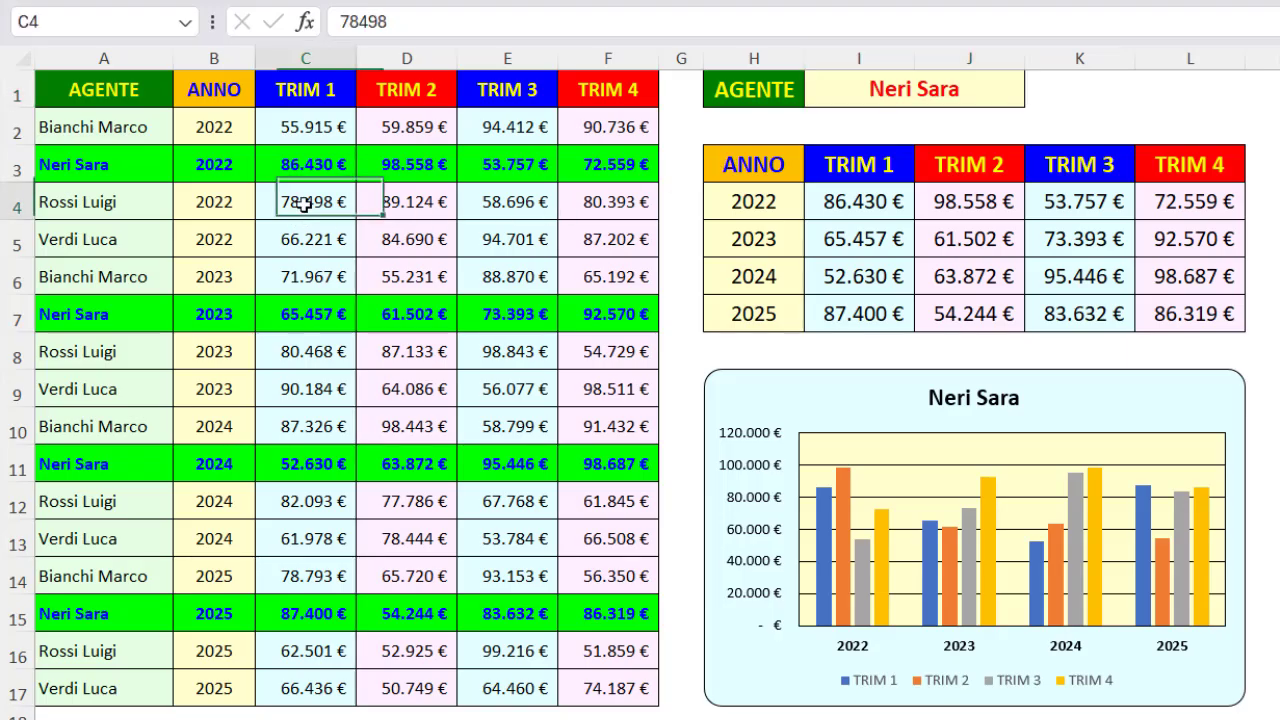
pyautogui.hotkey('ctrl', 'shift', 'l')
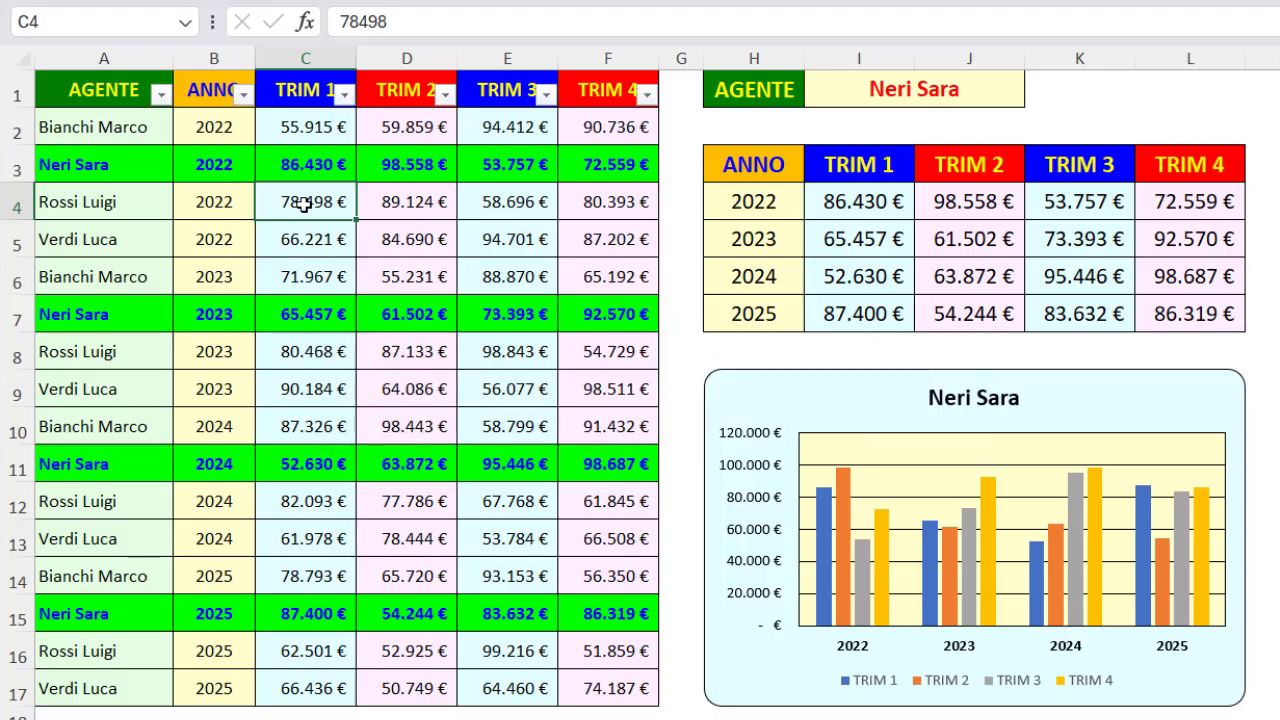
pyautogui.click(161, 95)
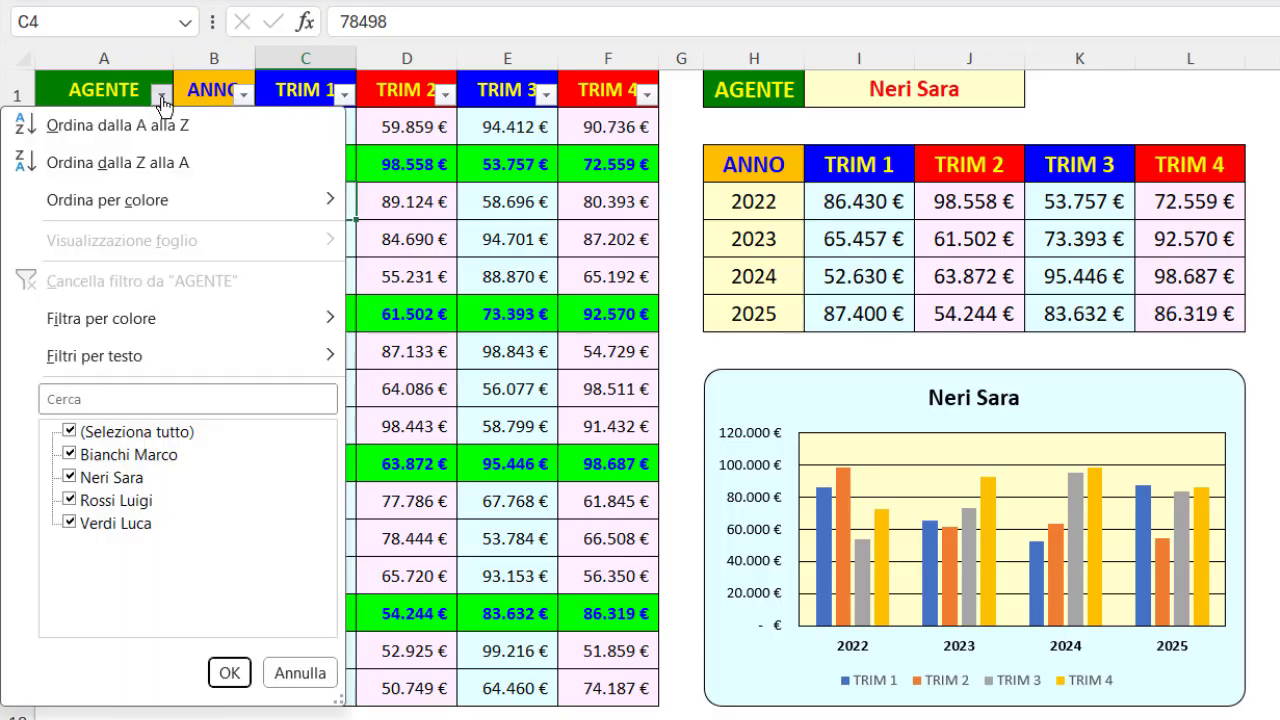
pyautogui.click(70, 432)
pyautogui.click(70, 477)
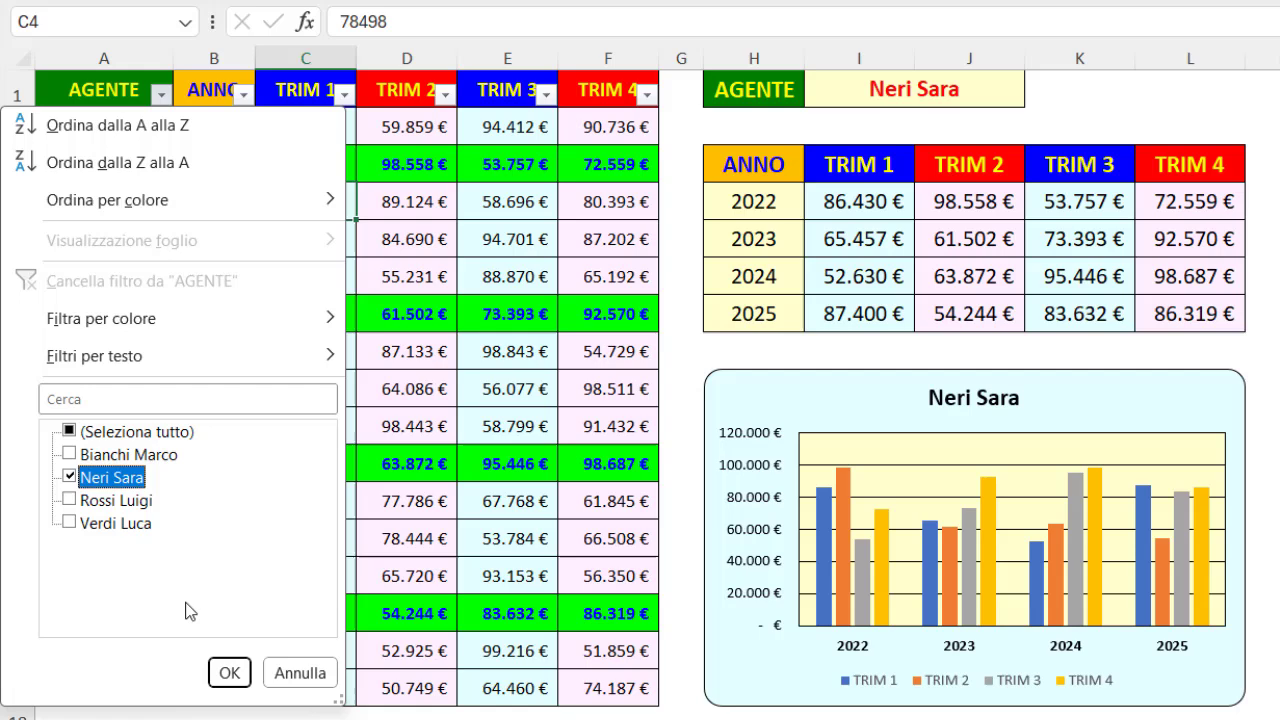
pyautogui.click(229, 672)
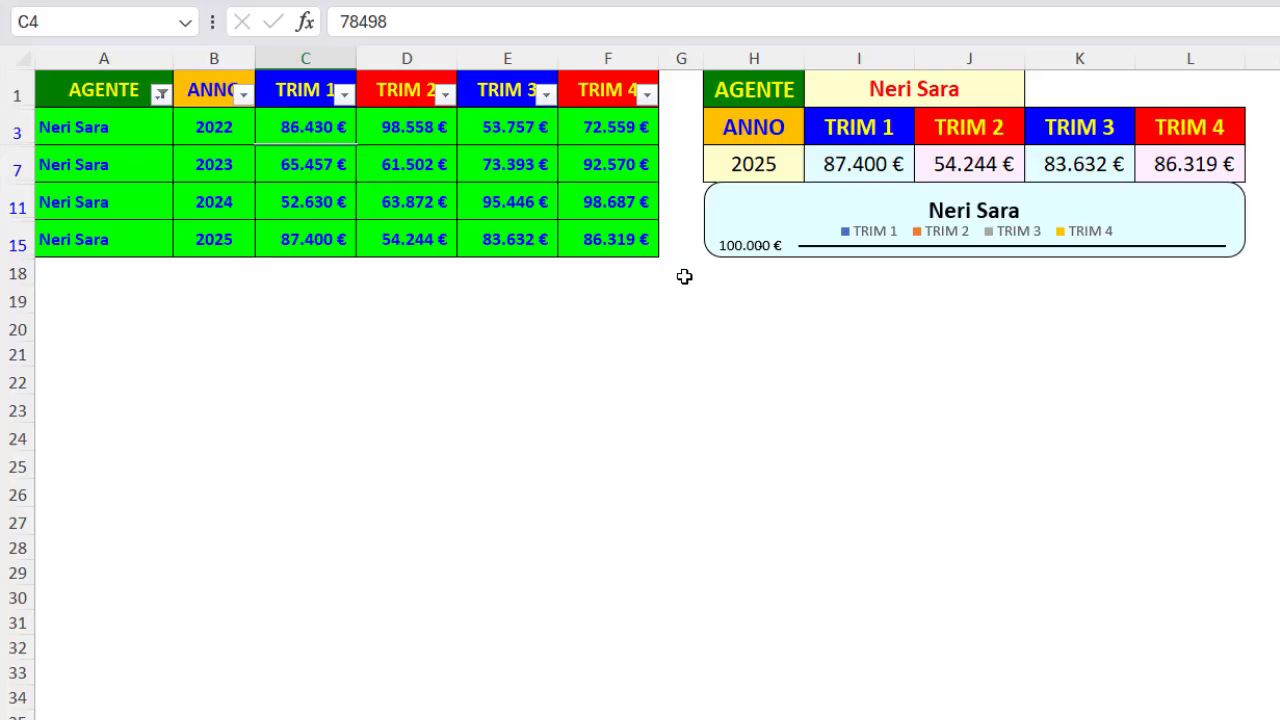
# Undo the AGENTE filter, turn off filtering on the source table, and select the agent cell I1.
pyautogui.hotkey('ctrl', 'z')
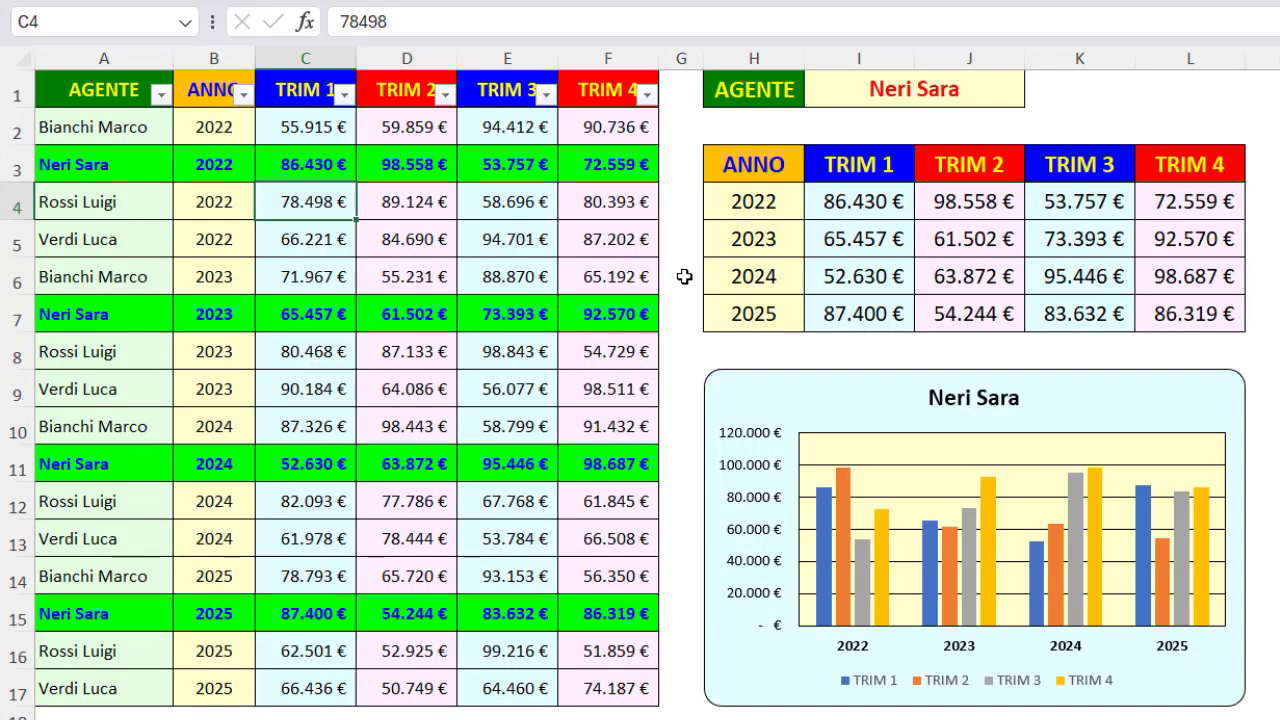
pyautogui.hotkey('ctrl', 'shift', 'l')
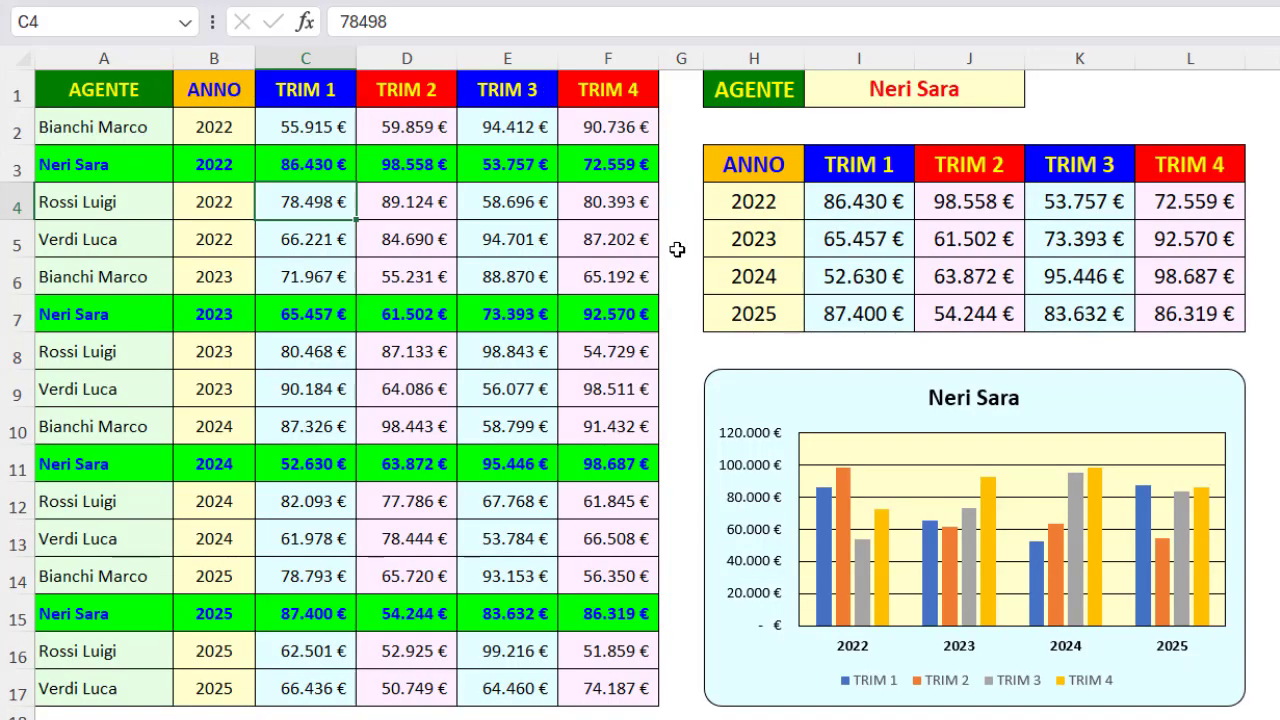
pyautogui.click(990, 93)
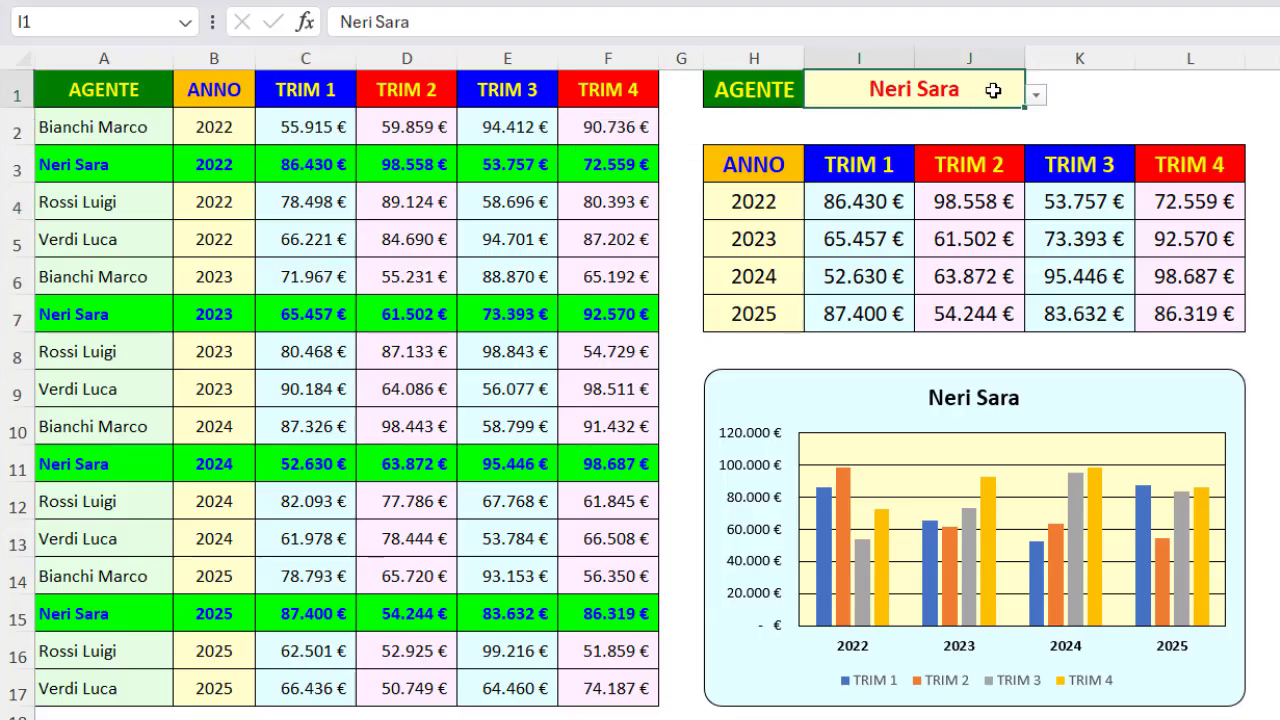